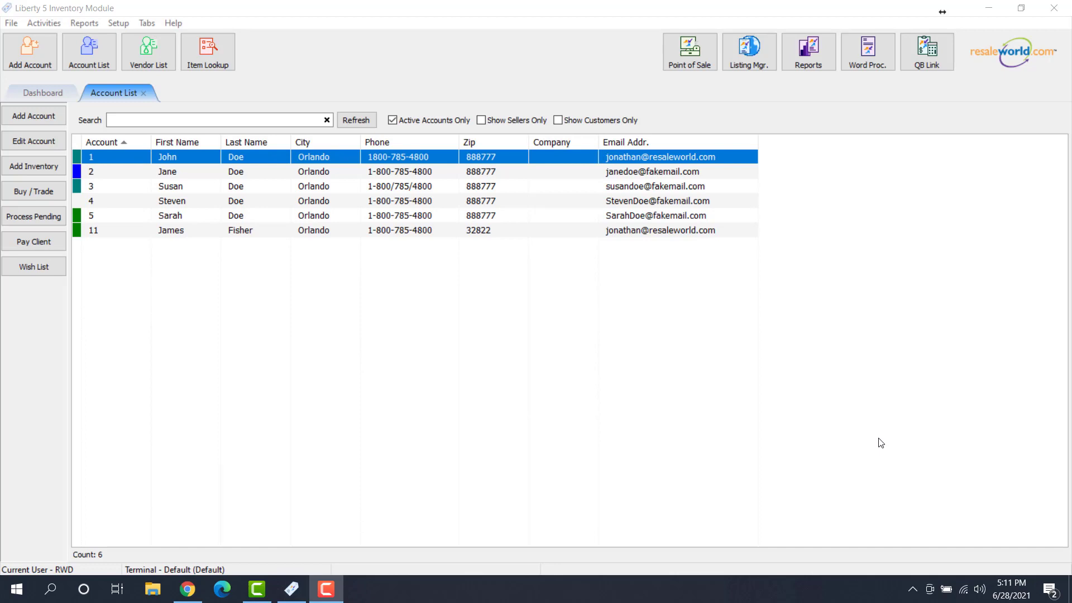
Log in to the store Options and check Enable pre-paid Buys under Buy/Trade Options
{"action": "left_click", "coordinate": [118, 24]}
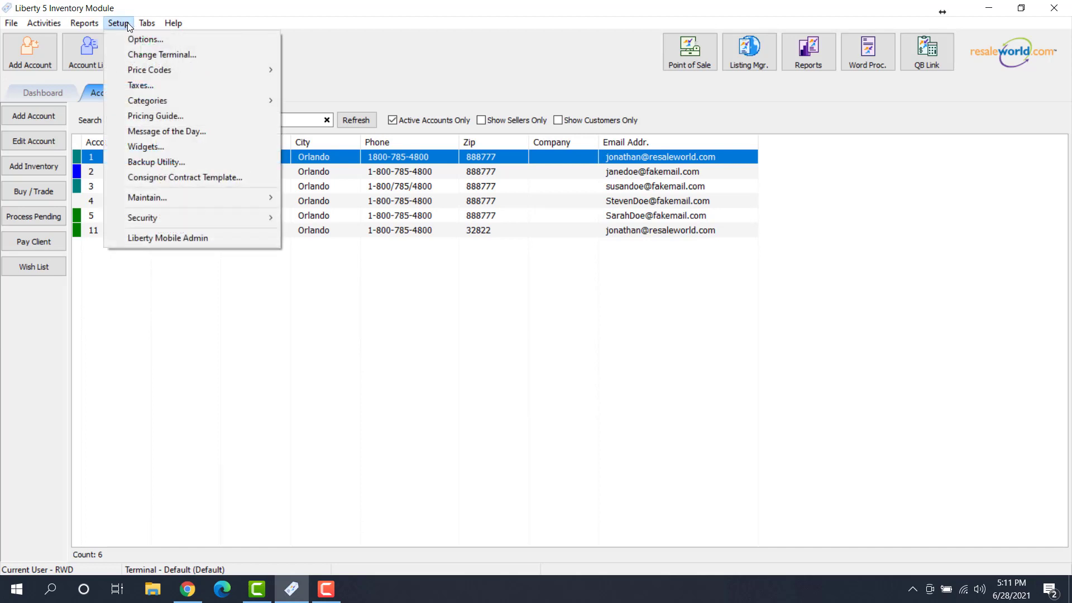
{"action": "left_click", "coordinate": [159, 42]}
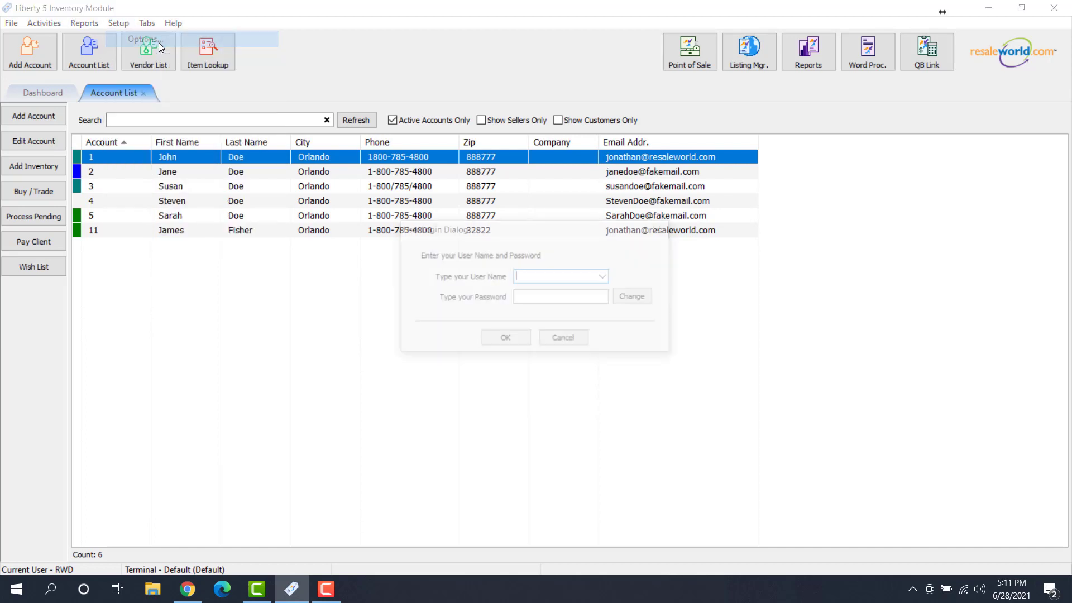
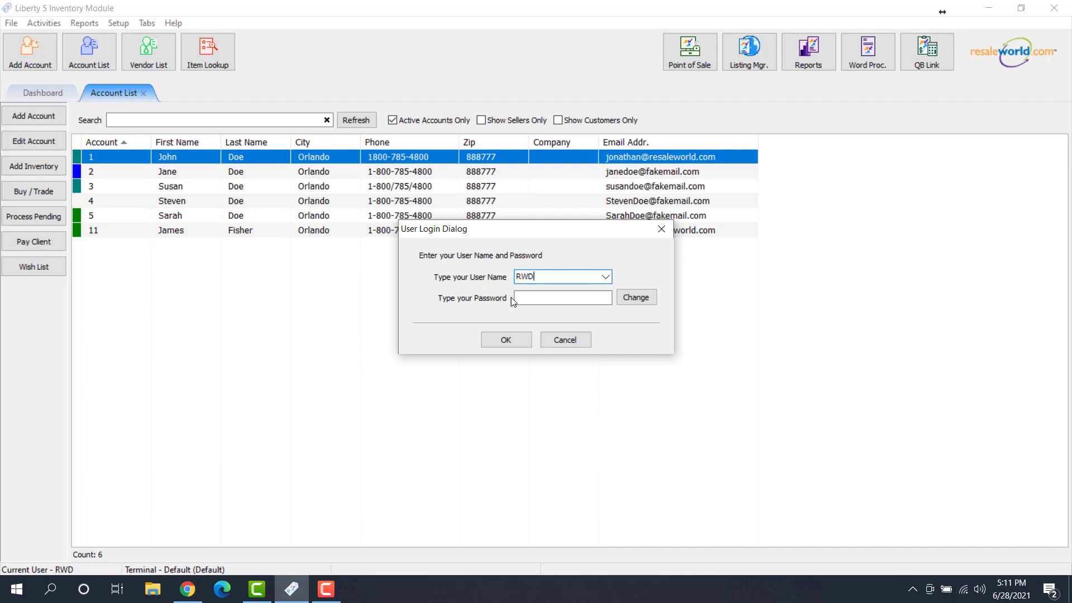
{"action": "left_click", "coordinate": [512, 297]}
{"action": "left_click", "coordinate": [506, 341]}
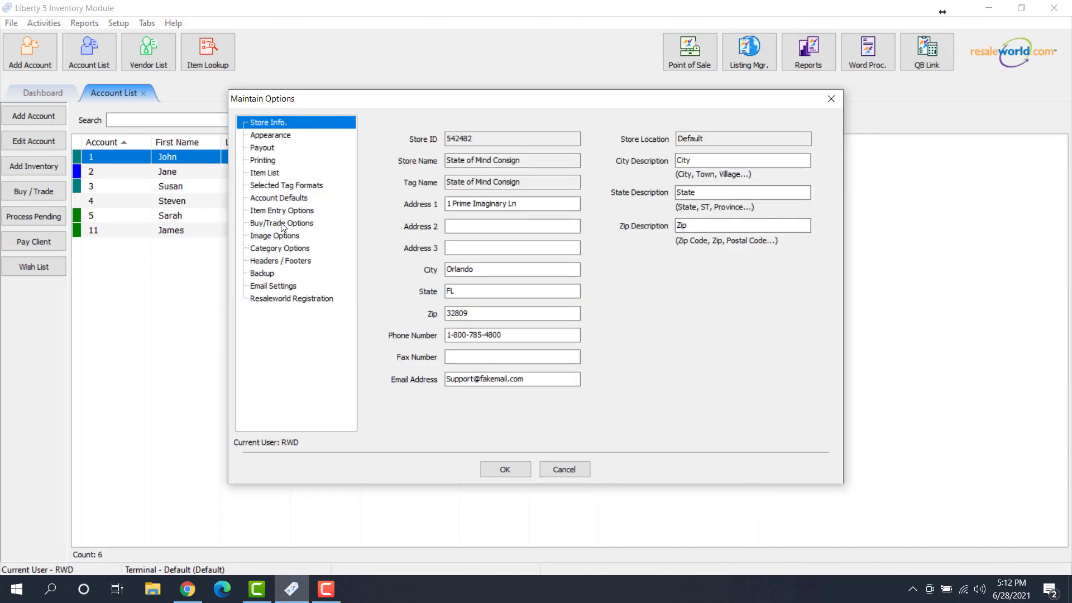
{"action": "left_click", "coordinate": [278, 224]}
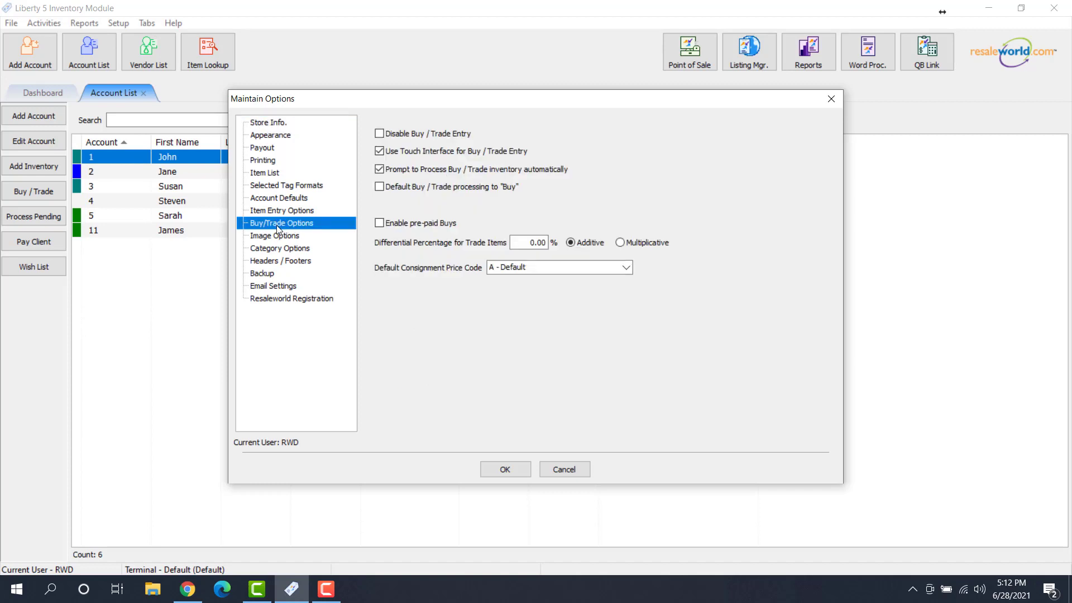
{"action": "left_click", "coordinate": [400, 226]}
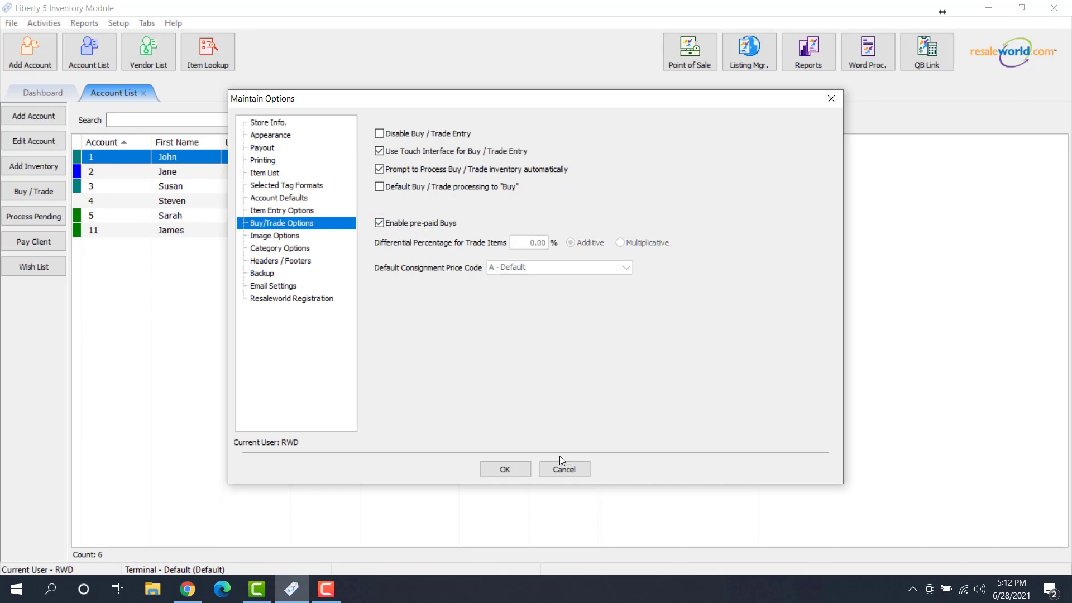
{"action": "left_click", "coordinate": [504, 470]}
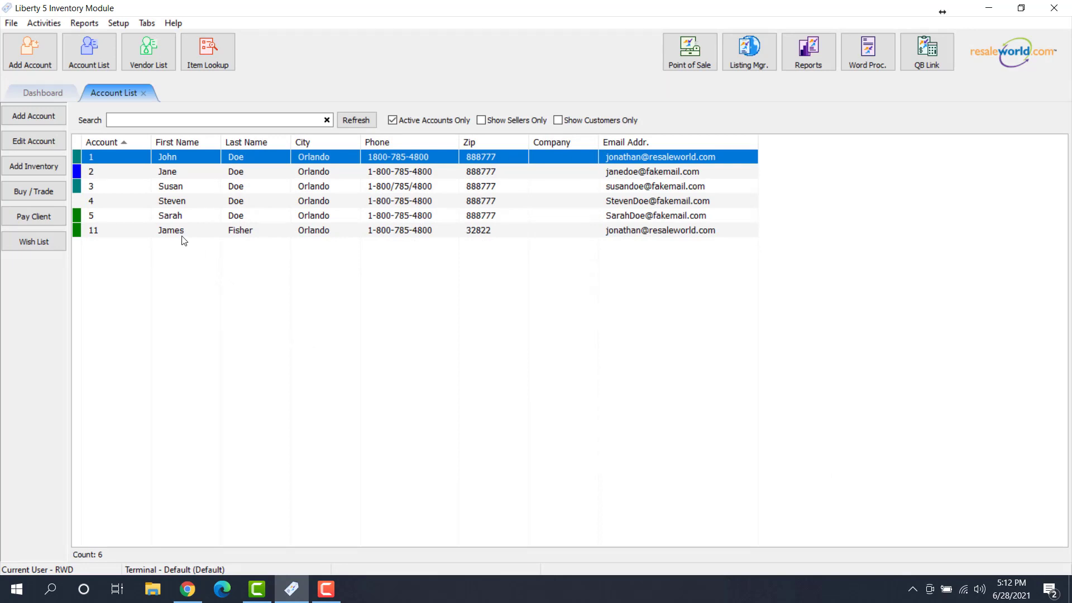
View the empty Inventory Dropoffs list, then go back to the Account List
{"action": "left_click", "coordinate": [12, 24]}
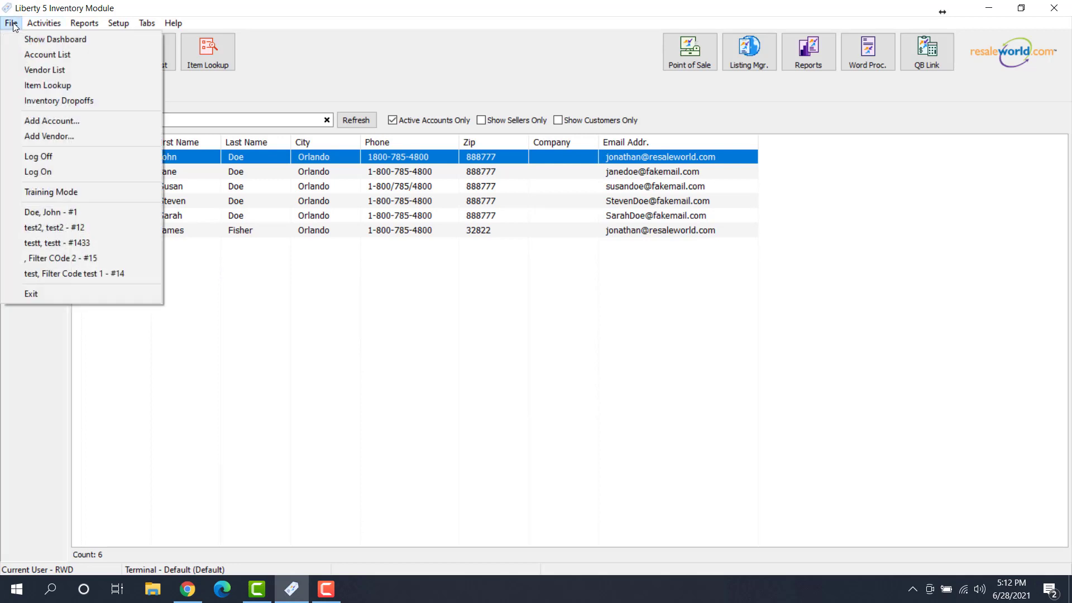
{"action": "left_click", "coordinate": [85, 102]}
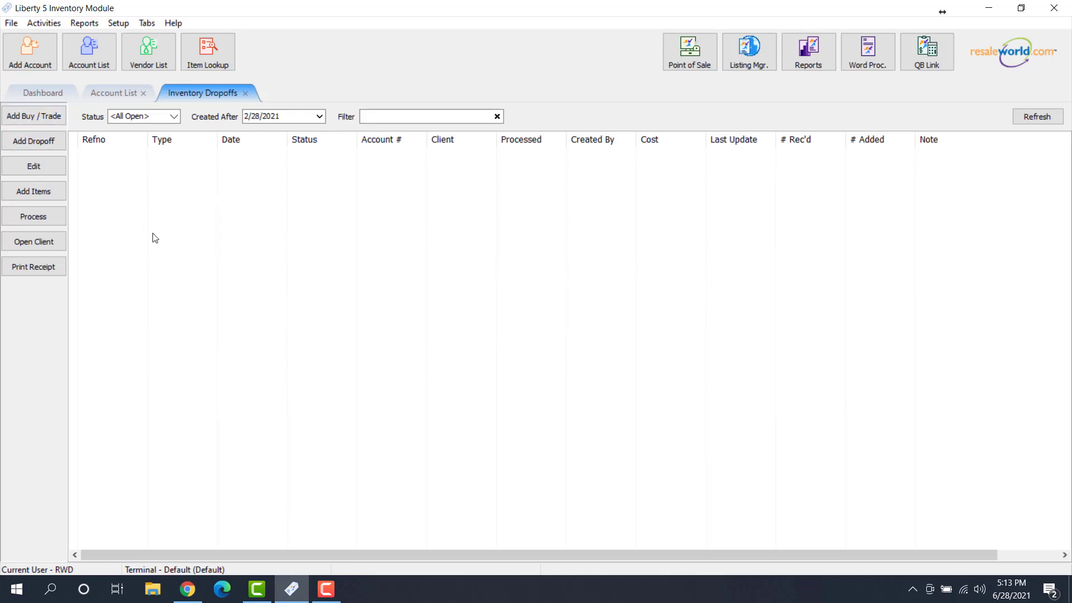
{"action": "left_click", "coordinate": [103, 59]}
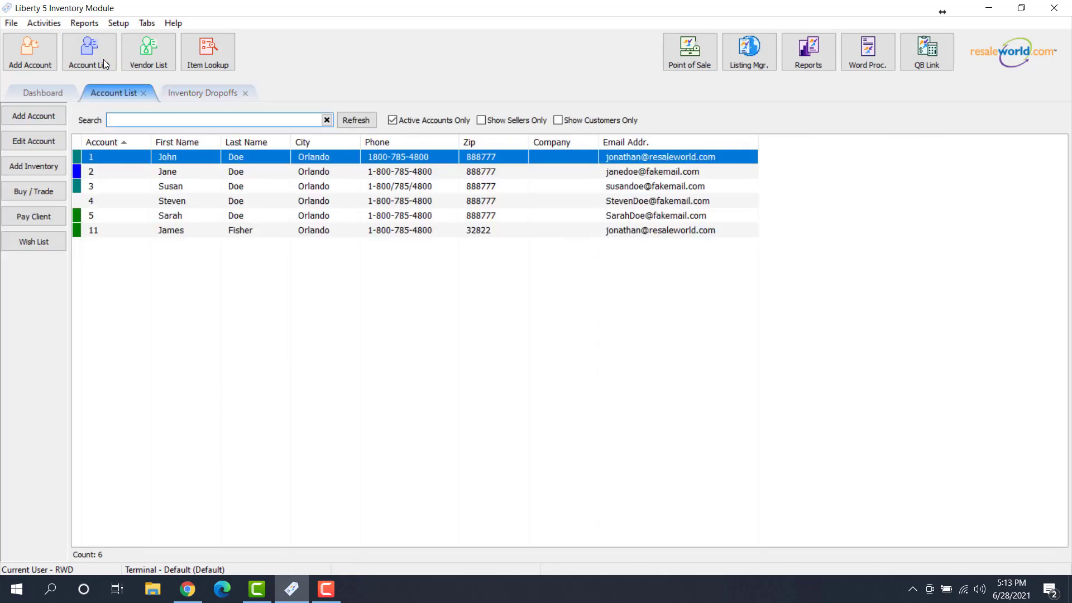
Open account 1's record and create a new dropoff in Buy/Trade Maintenance
{"action": "double_click", "coordinate": [174, 156]}
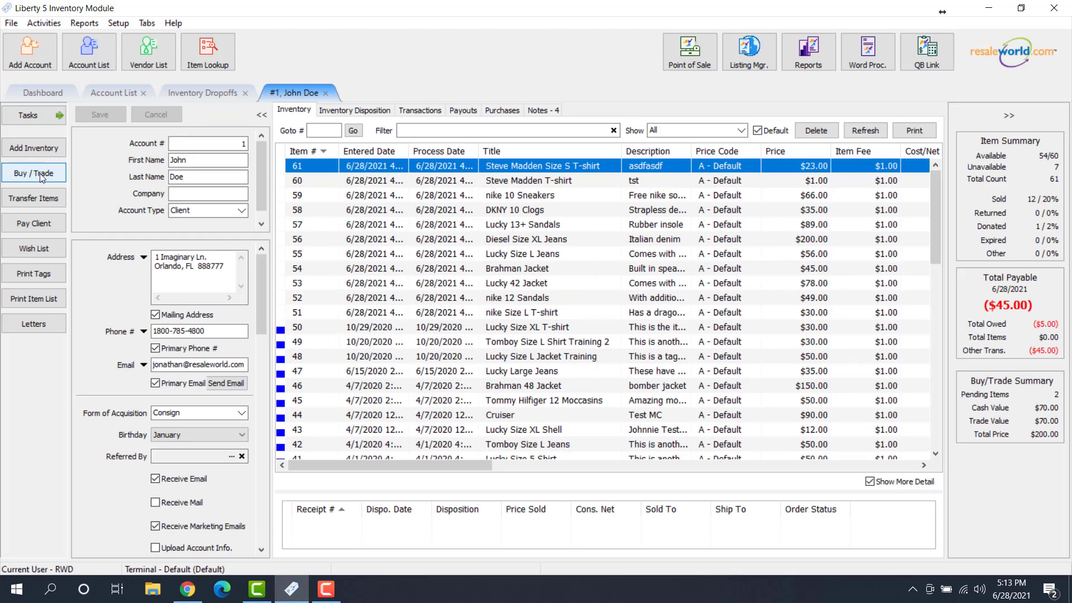
{"action": "left_click", "coordinate": [42, 174]}
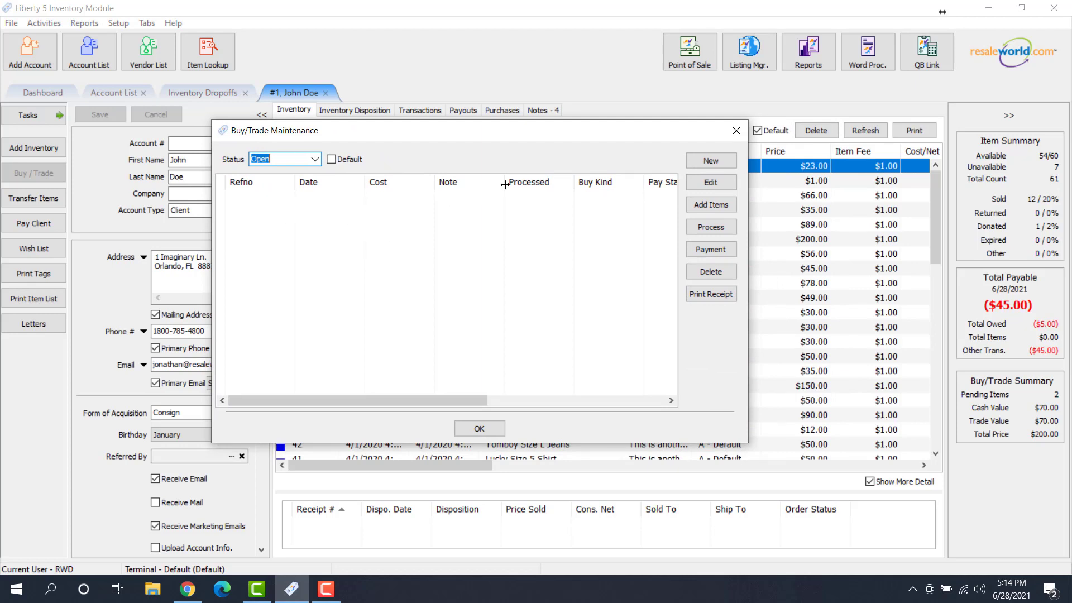
{"action": "left_click", "coordinate": [712, 166]}
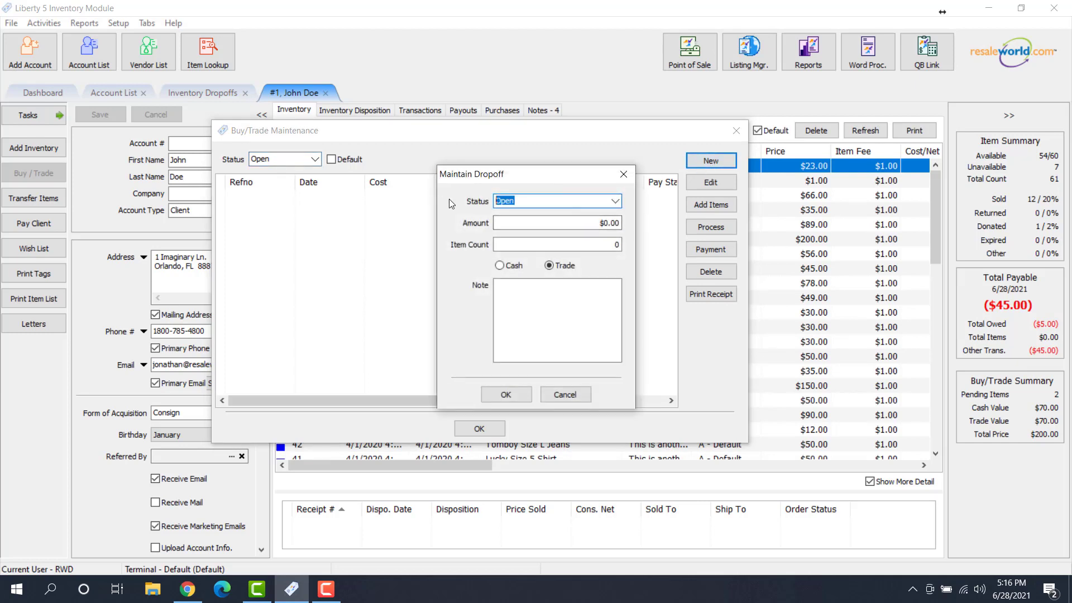
Enter amount 150, item count 5 and payment type Cash on the dropoff
{"action": "left_click", "coordinate": [530, 221]}
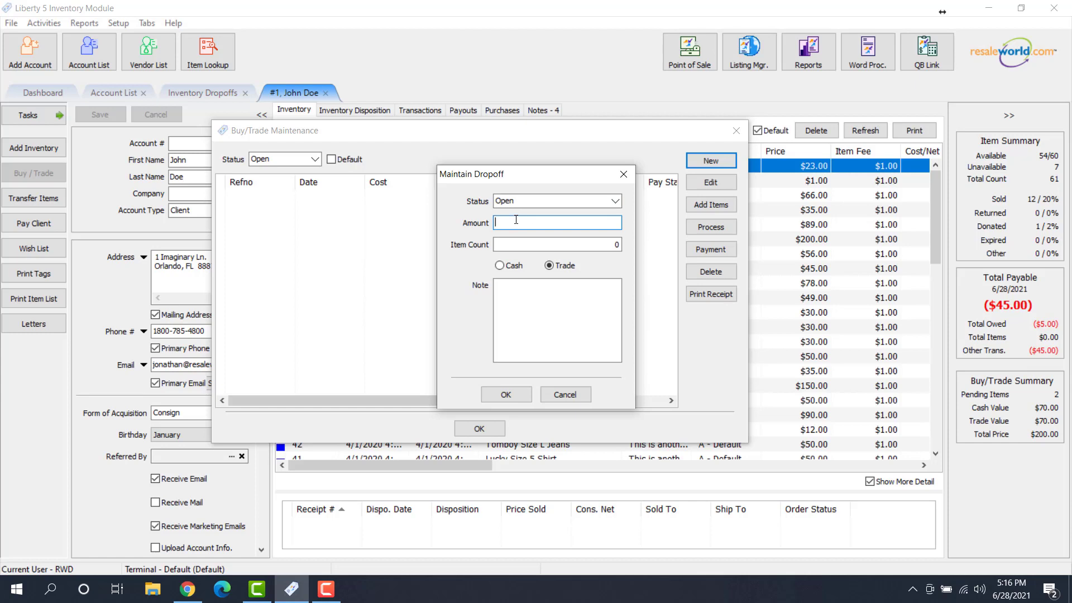
{"action": "type", "text": "150"}
{"action": "left_click", "coordinate": [537, 241]}
{"action": "key", "text": "BackSpace"}
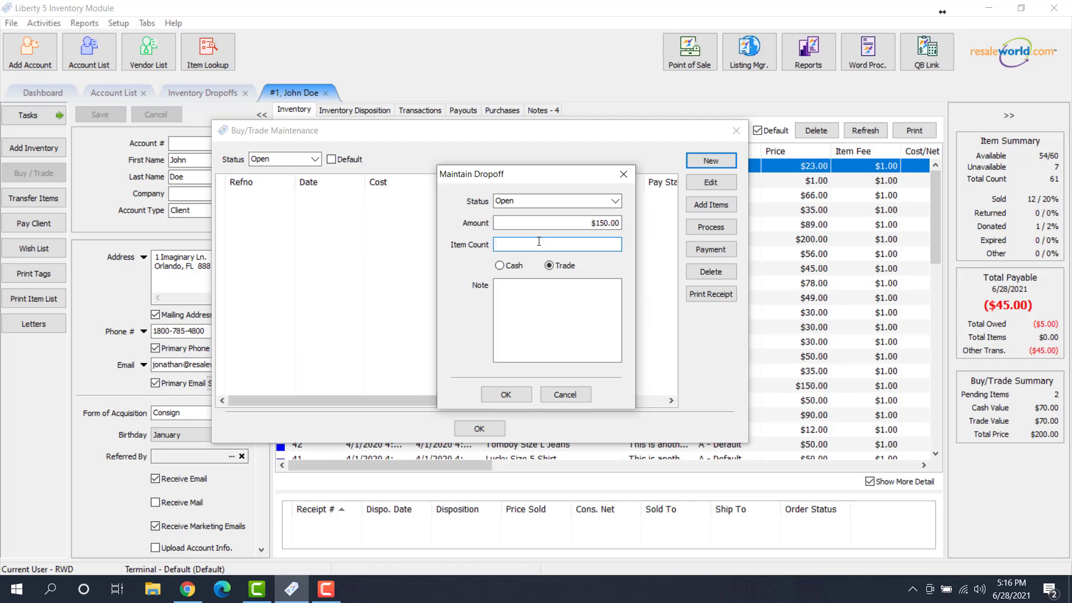
{"action": "type", "text": "5"}
{"action": "left_click", "coordinate": [511, 270]}
{"action": "left_click", "coordinate": [563, 268]}
{"action": "left_click", "coordinate": [513, 267]}
Add the note 'Customer brought clothing in a fabric bag they would like to have back' and save
{"action": "left_click", "coordinate": [512, 288]}
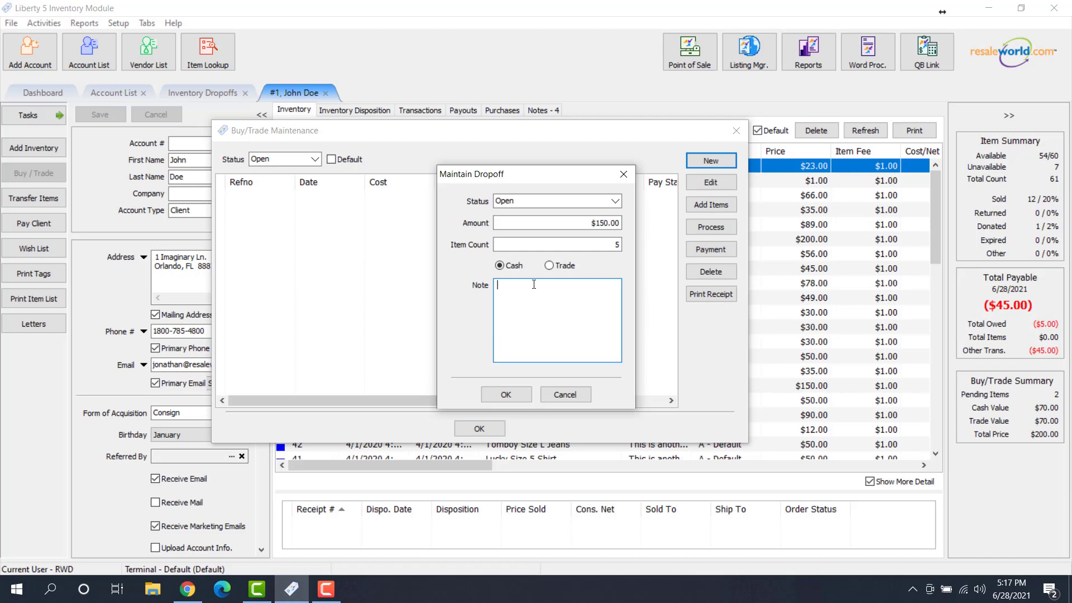
{"action": "type", "text": "Customer brought clothing in a fabric bag they would like to have back."}
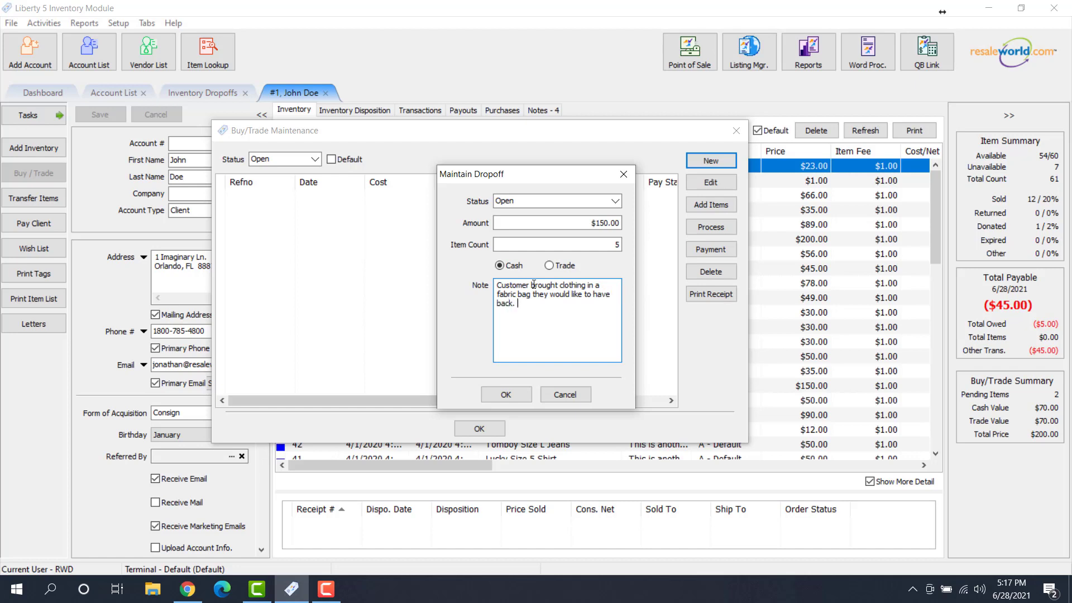
{"action": "left_click", "coordinate": [521, 394]}
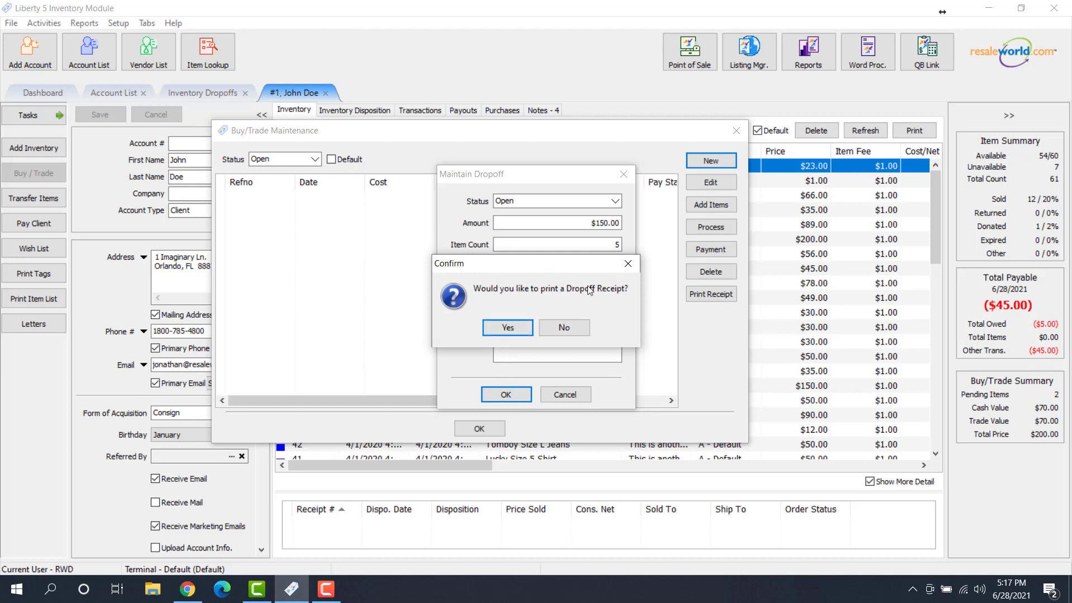
Accept the receipt print prompt and print it to Microsoft Print to PDF
{"action": "left_click", "coordinate": [504, 330]}
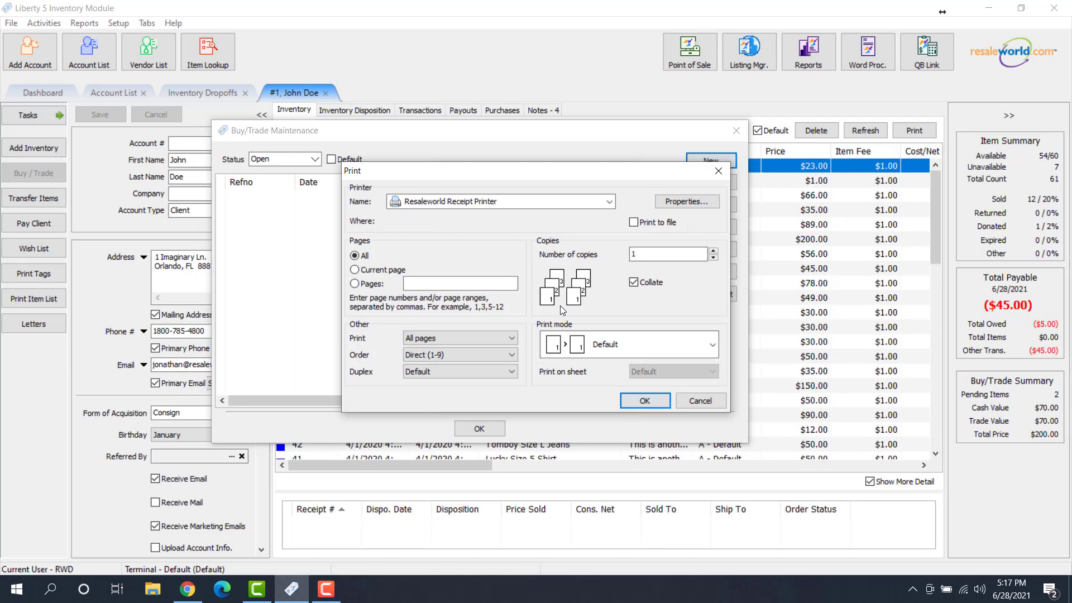
{"action": "left_click", "coordinate": [610, 202]}
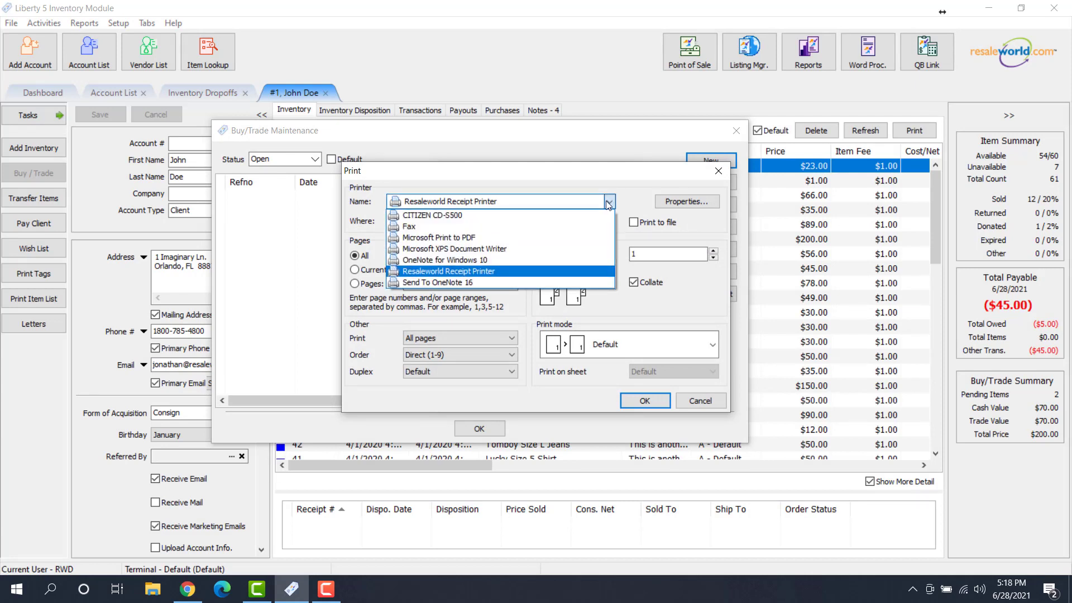
{"action": "left_click", "coordinate": [444, 239]}
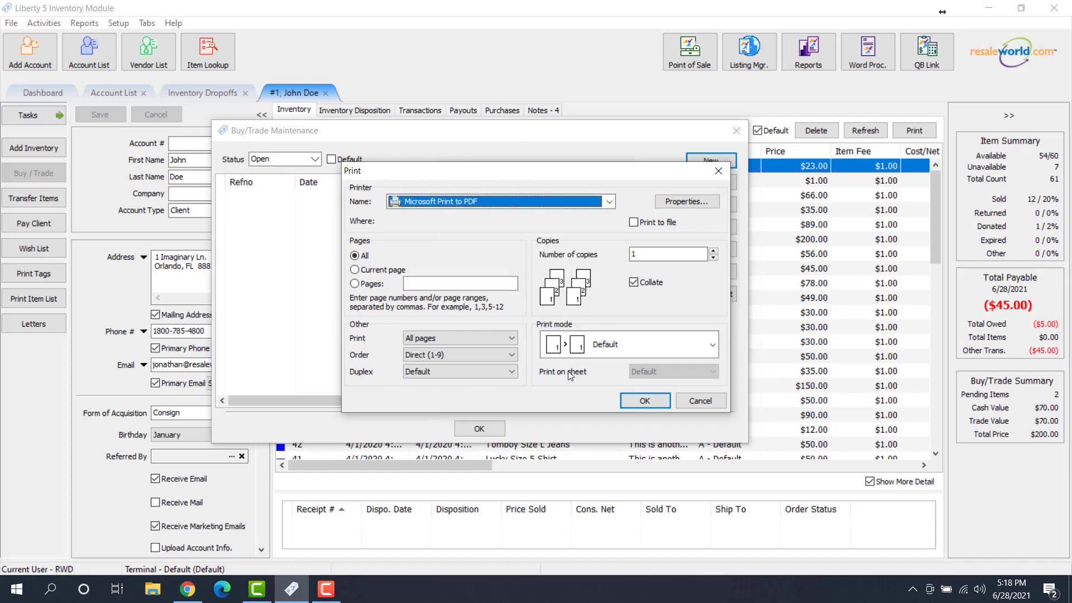
{"action": "left_click", "coordinate": [636, 397]}
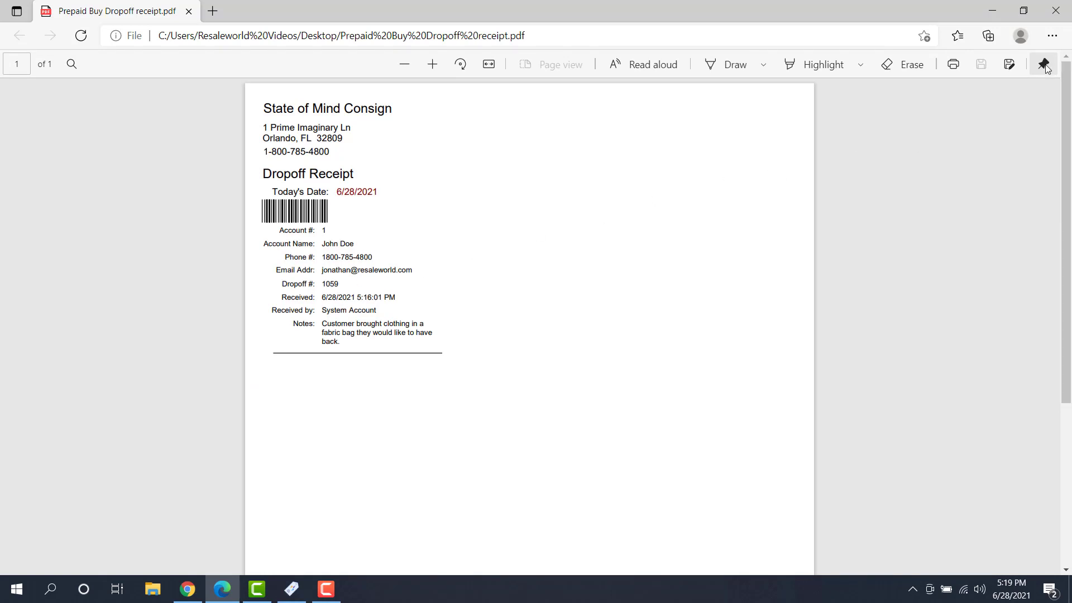
Close the Edge window showing Prepaid Buy Dropoff receipt.pdf
{"action": "left_click", "coordinate": [1056, 11]}
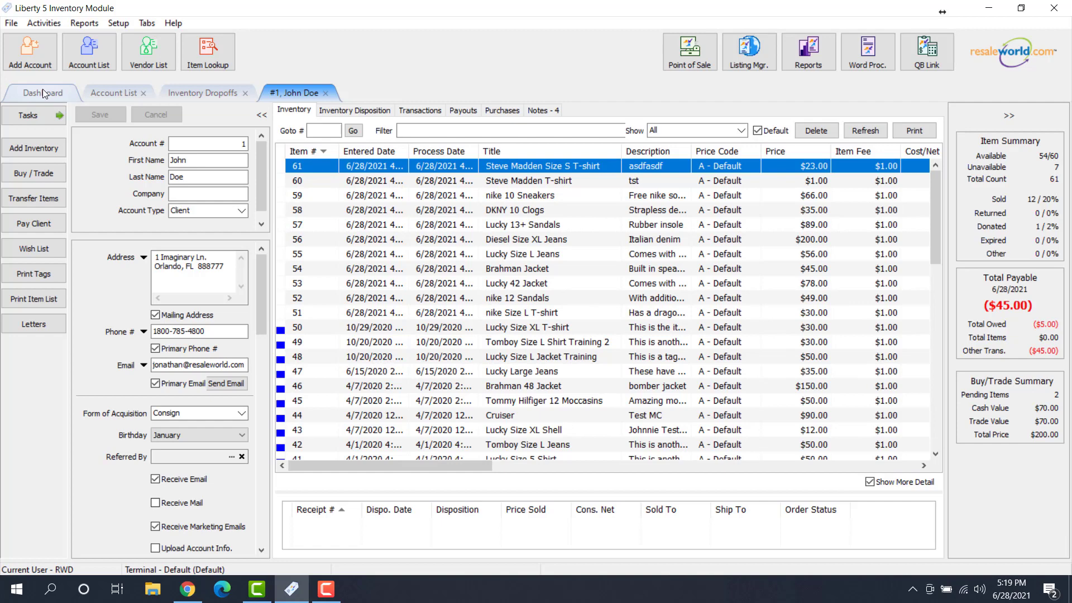
Open Inventory Dropoffs to see open cash dropoff 1059 for $150.00 with 5 items
{"action": "left_click", "coordinate": [12, 24]}
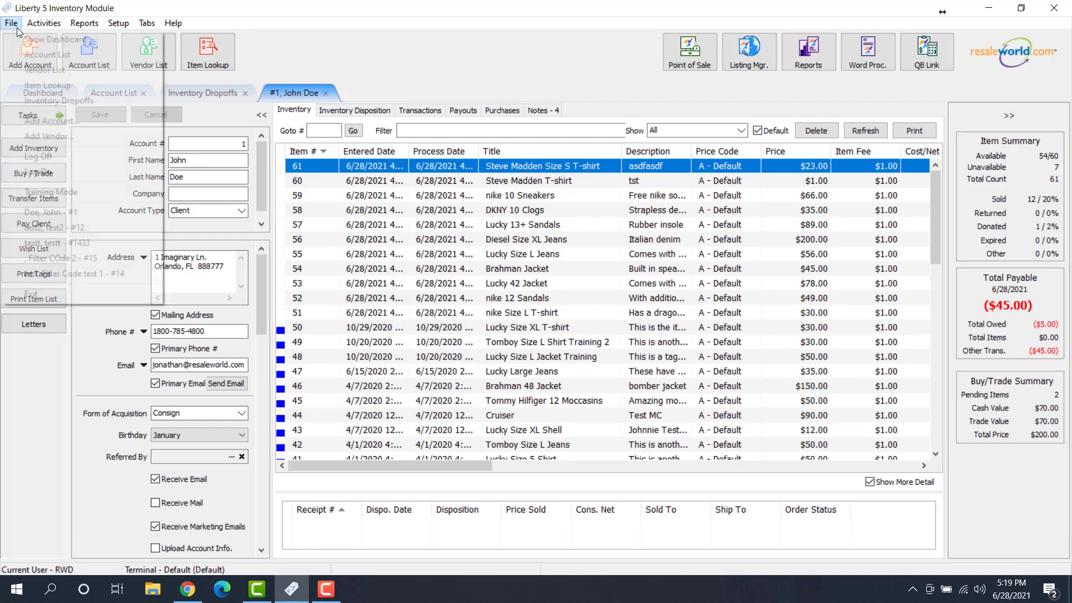
{"action": "left_click", "coordinate": [91, 103]}
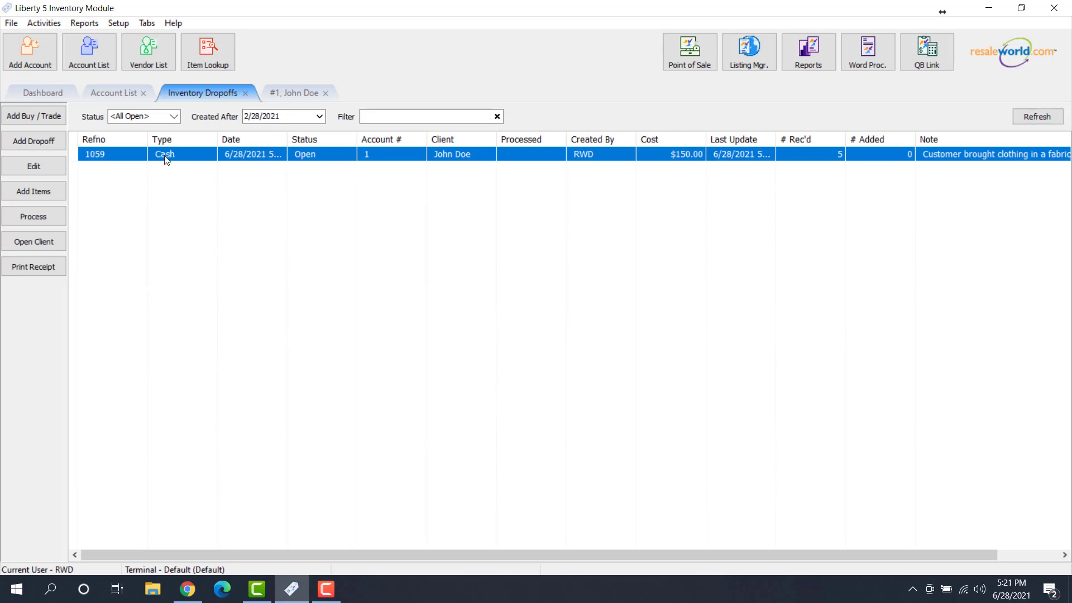
Create the $150.00 payout for buy/trade 1059, paid from the Check account
{"action": "left_click", "coordinate": [33, 217]}
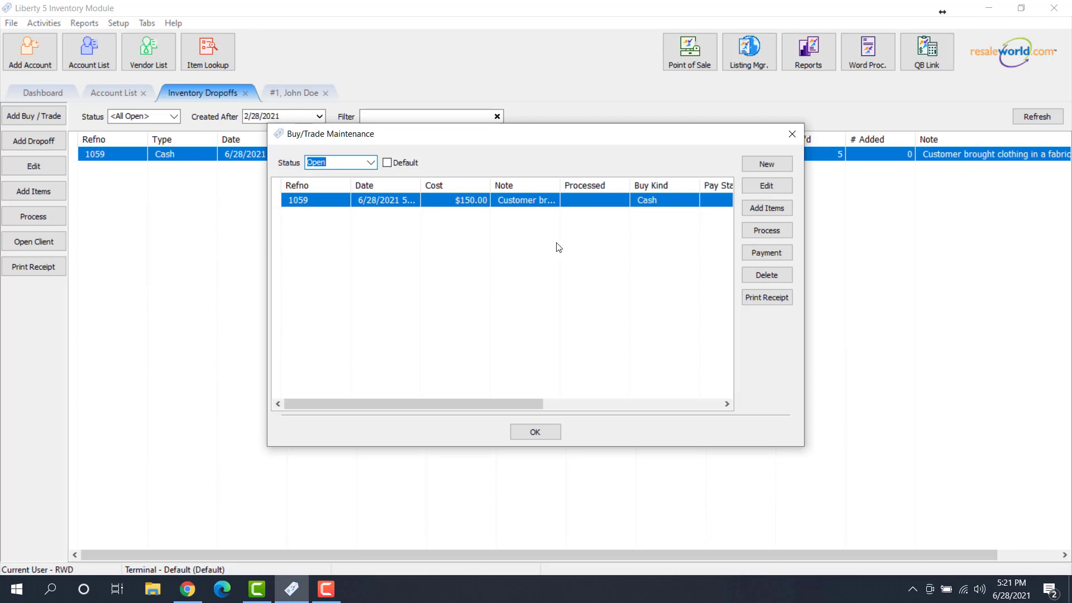
{"action": "left_click", "coordinate": [764, 253]}
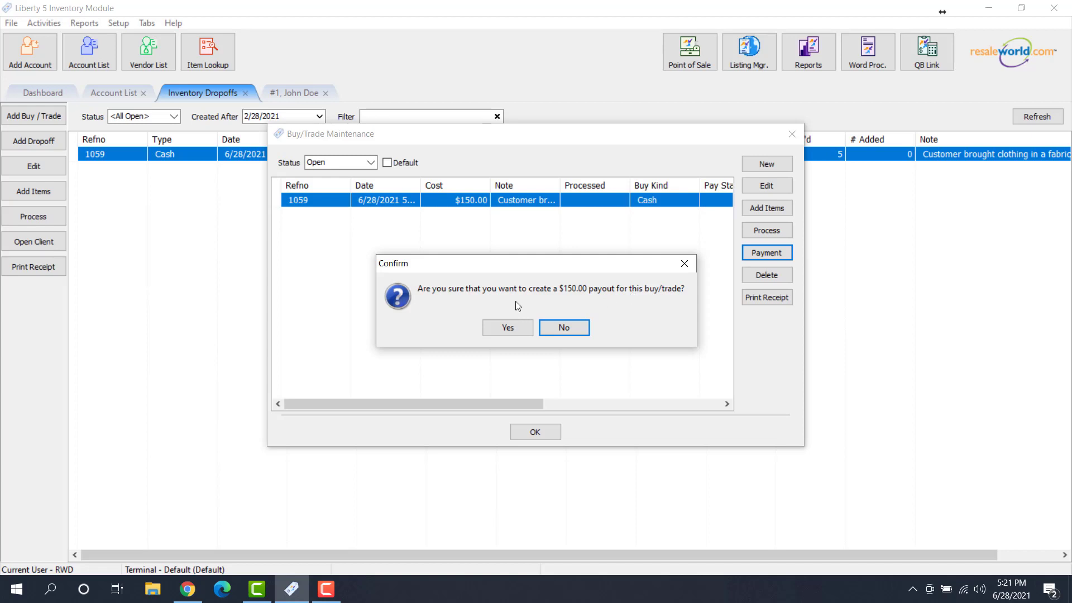
{"action": "left_click", "coordinate": [508, 328]}
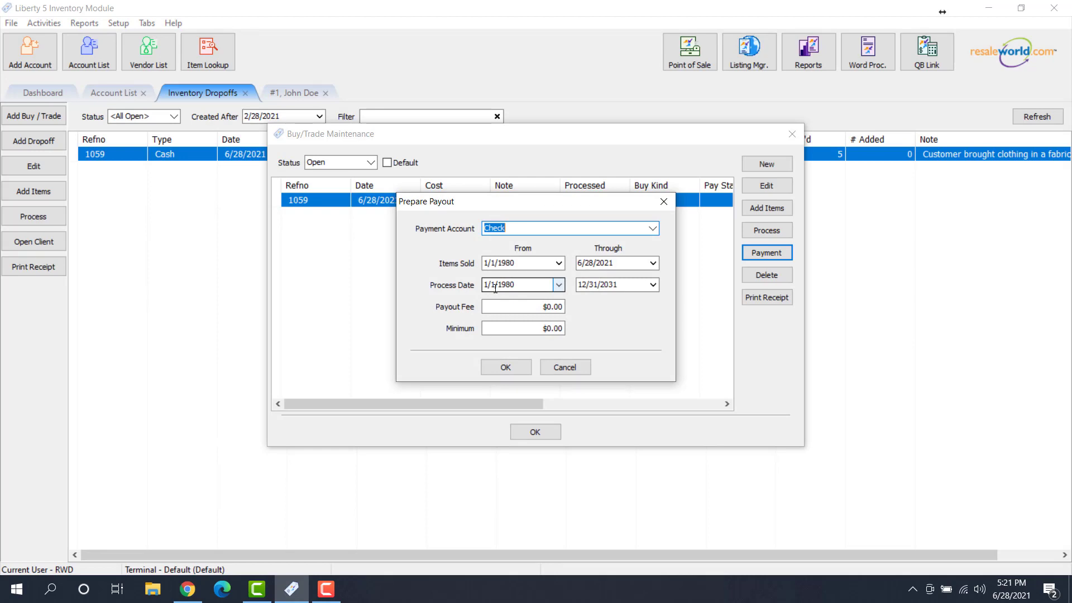
{"action": "left_click", "coordinate": [651, 229]}
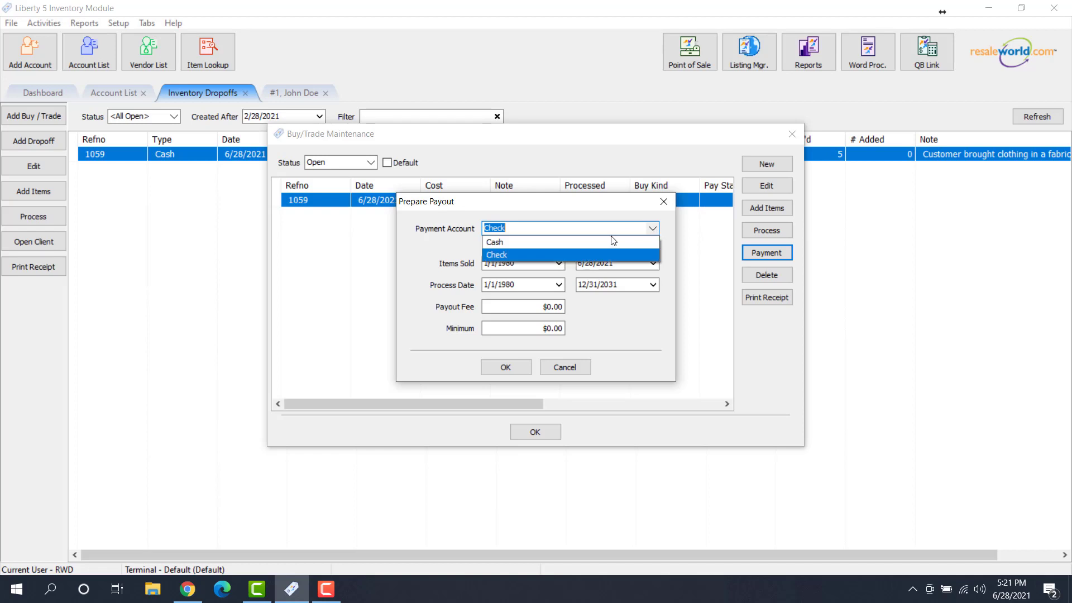
{"action": "left_click", "coordinate": [508, 255]}
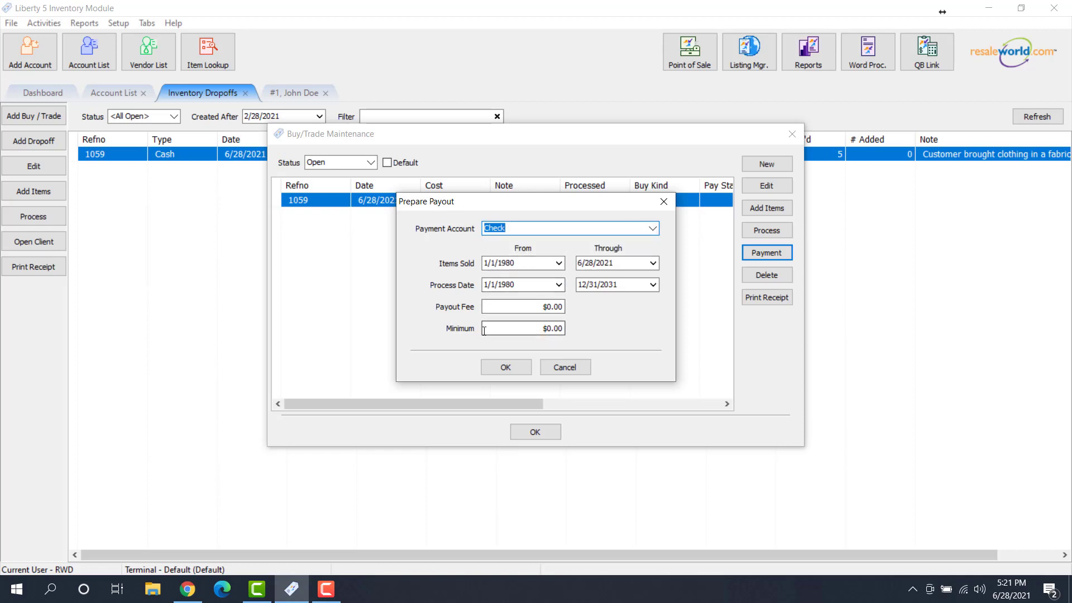
{"action": "left_click", "coordinate": [514, 366]}
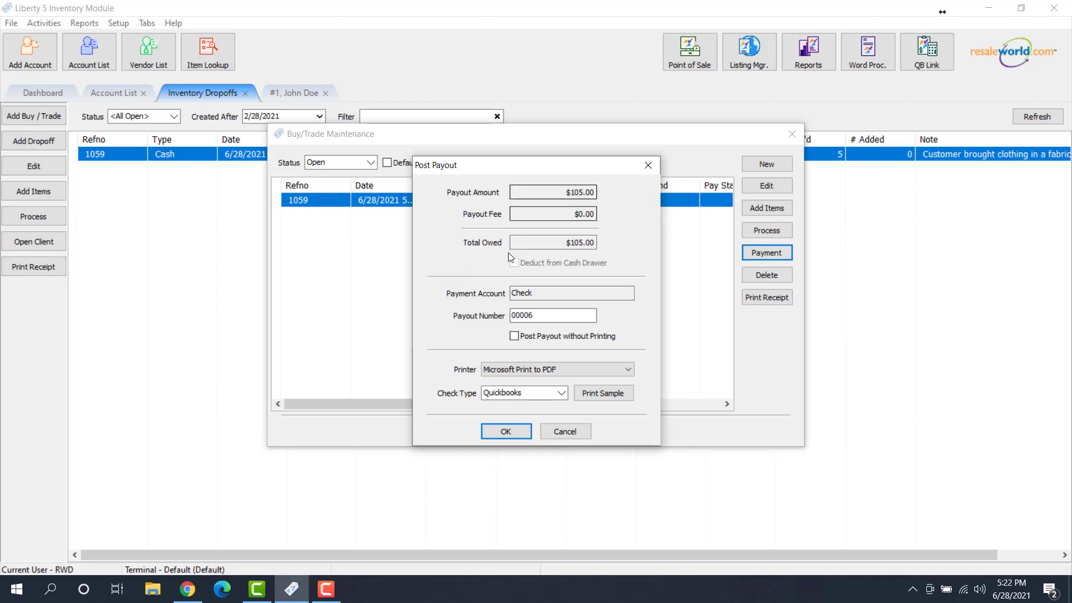
Post payout number 1012, keeping Microsoft Print to PDF as the printer
{"action": "double_click", "coordinate": [535, 315]}
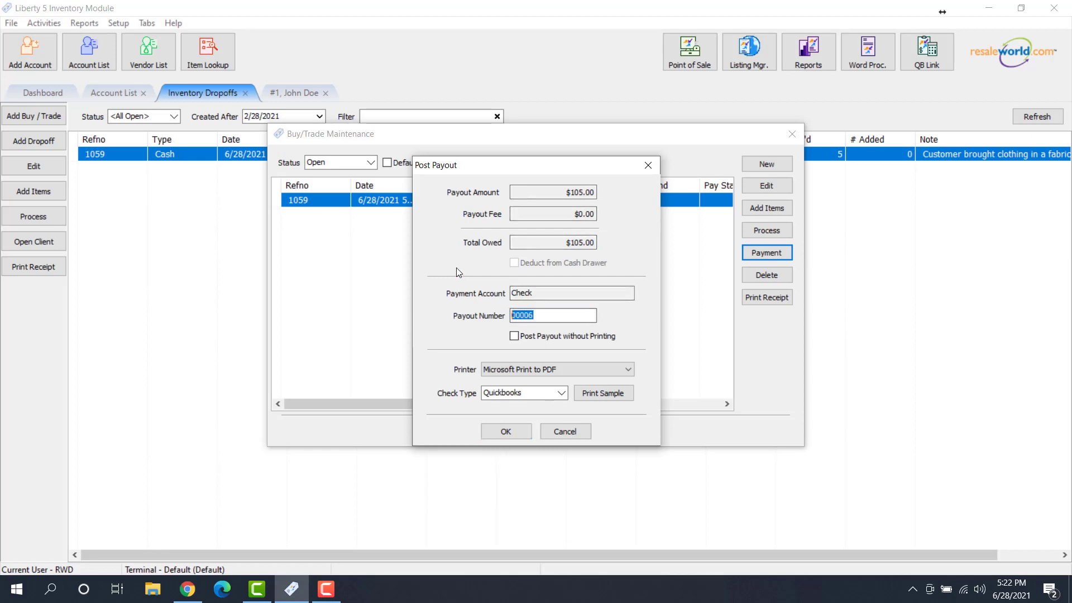
{"action": "type", "text": "1012"}
{"action": "left_click", "coordinate": [510, 370]}
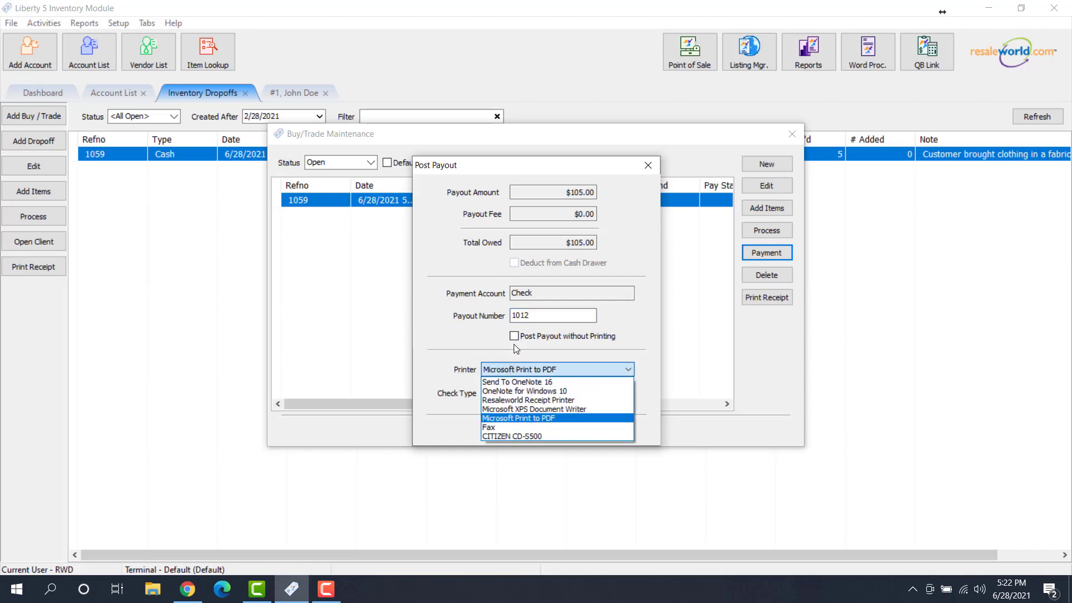
{"action": "left_click", "coordinate": [530, 420]}
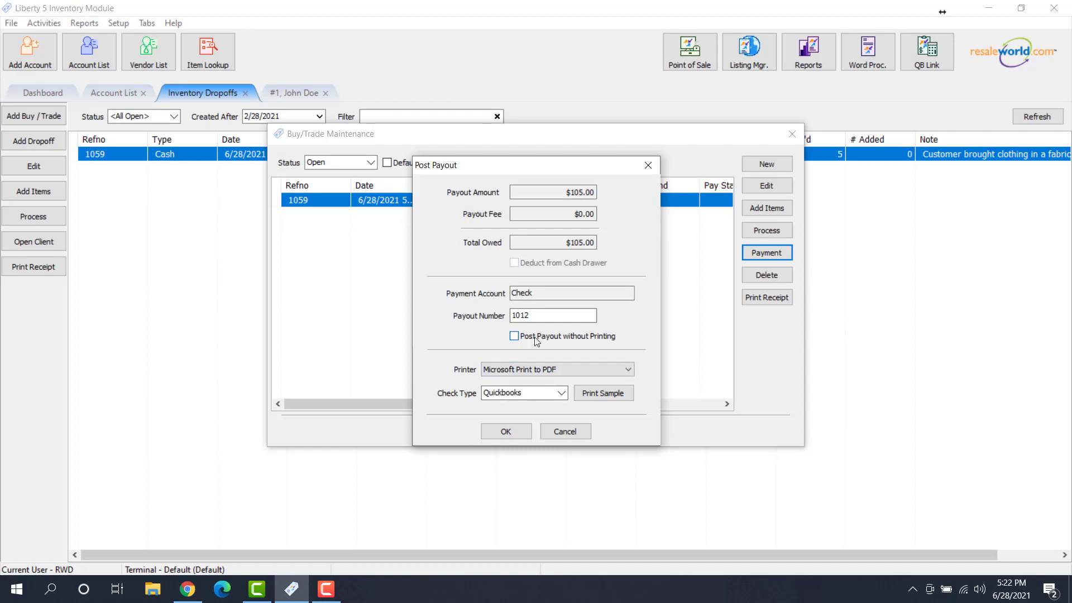
{"action": "left_click", "coordinate": [506, 431]}
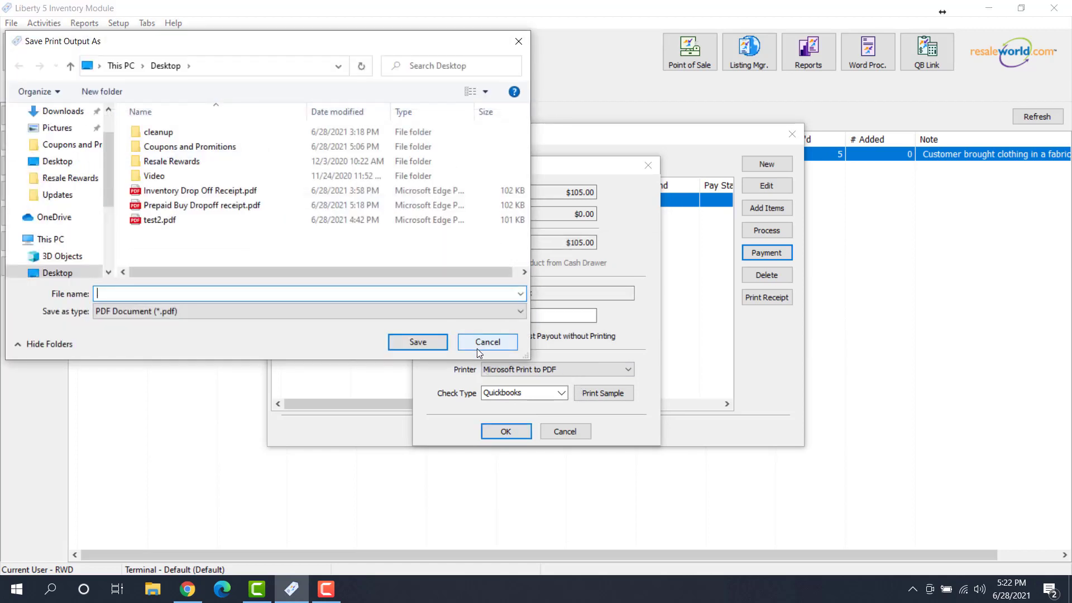
Cancel saving the PDF and confirm posting, leaving buy/trade 1059 marked Paid
{"action": "left_click", "coordinate": [479, 344]}
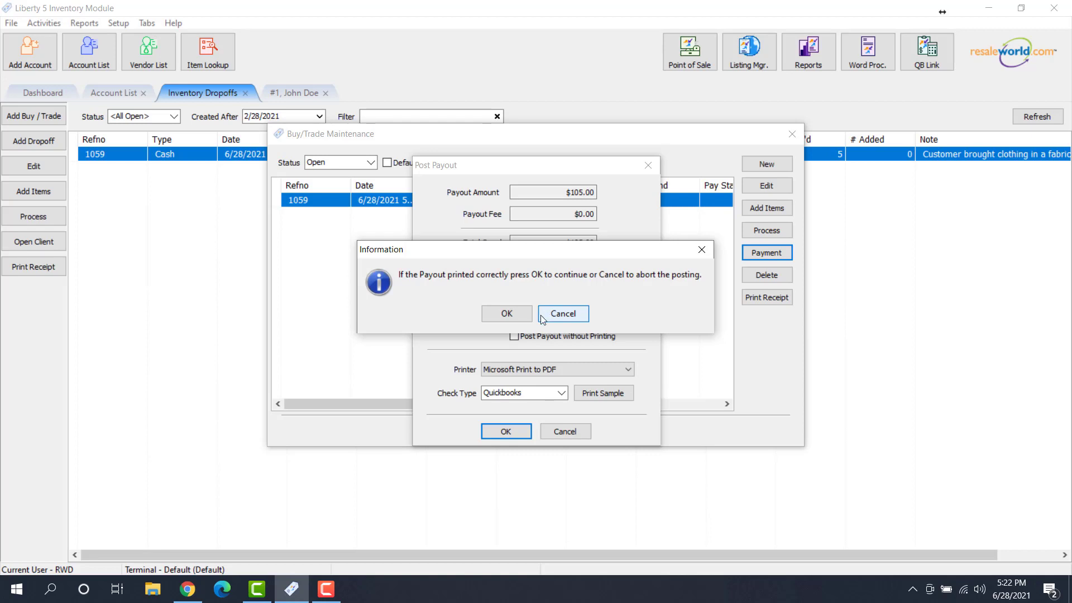
{"action": "left_click", "coordinate": [505, 312]}
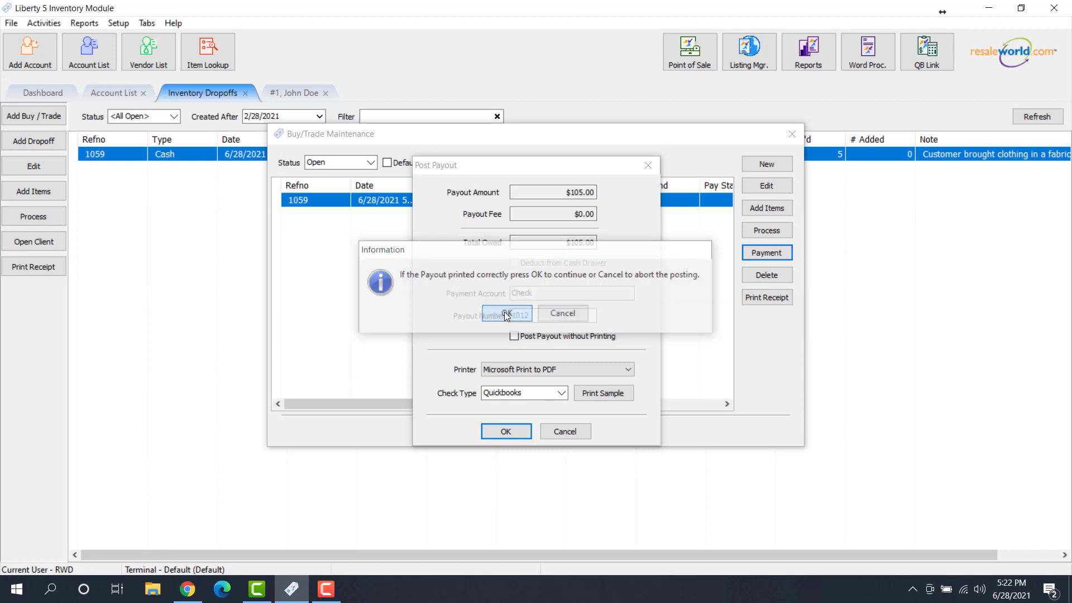
{"action": "left_click_drag", "start_coordinate": [493, 402], "coordinate": [535, 404]}
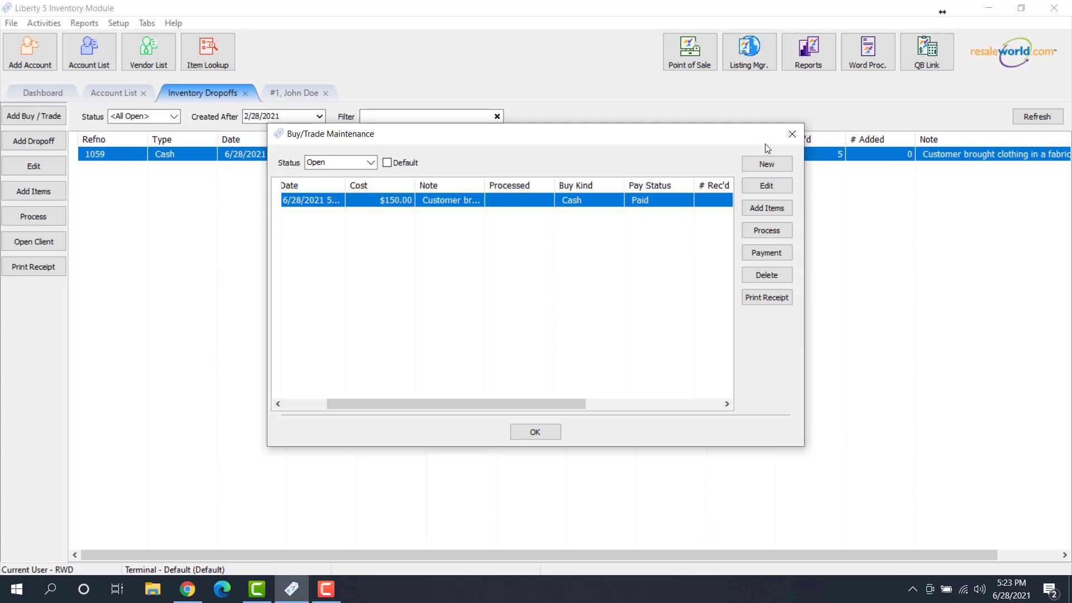
Close Buy/Trade Maintenance and the old dropoffs tab, then reopen Inventory Dropoffs from the File menu
{"action": "left_click", "coordinate": [791, 134]}
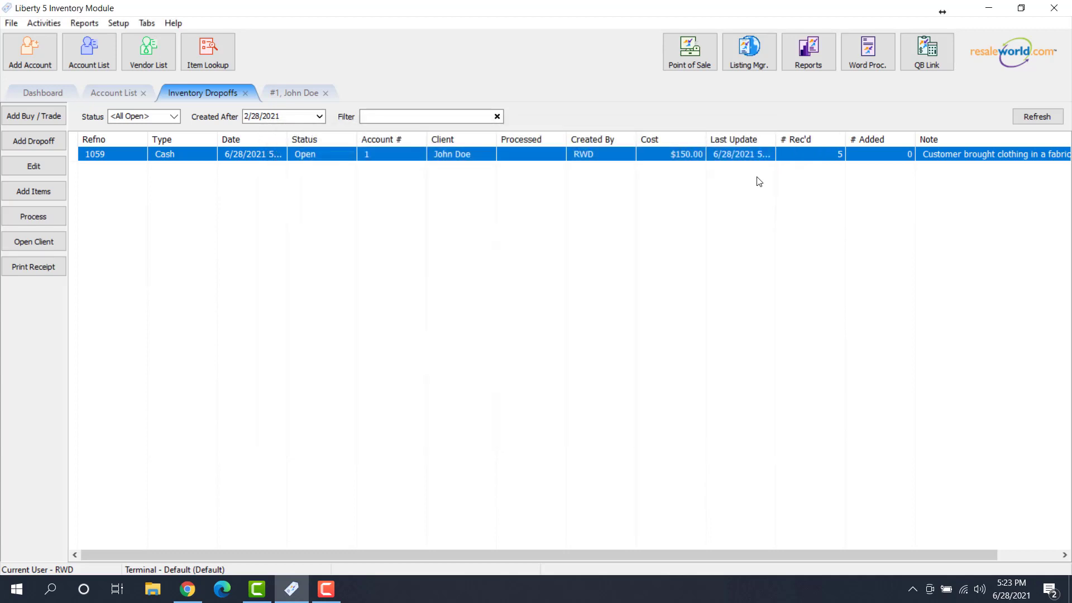
{"action": "left_click", "coordinate": [245, 94]}
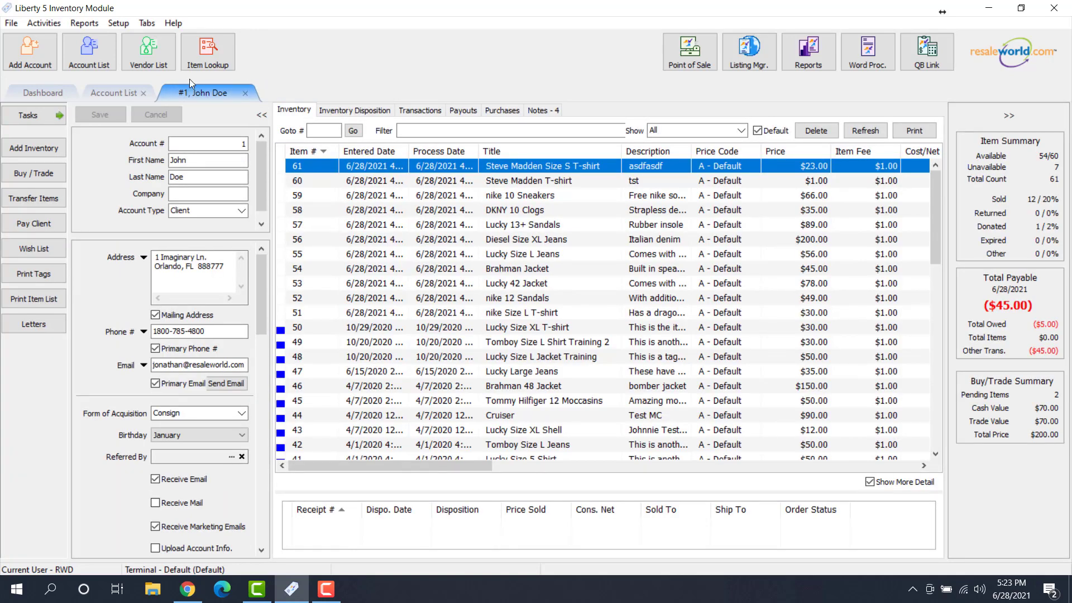
{"action": "left_click", "coordinate": [11, 23]}
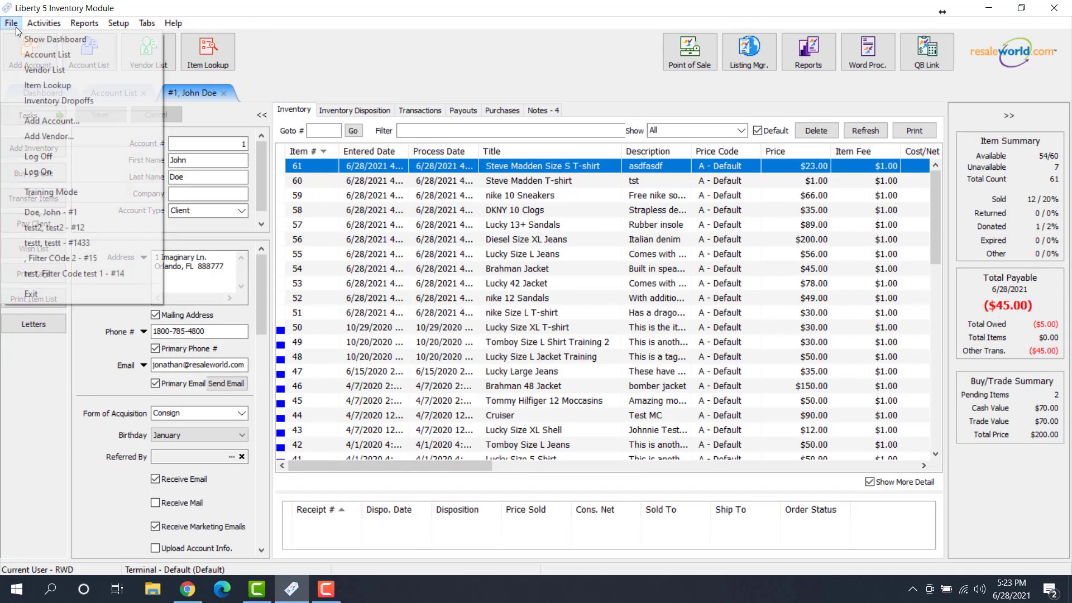
{"action": "left_click", "coordinate": [72, 101]}
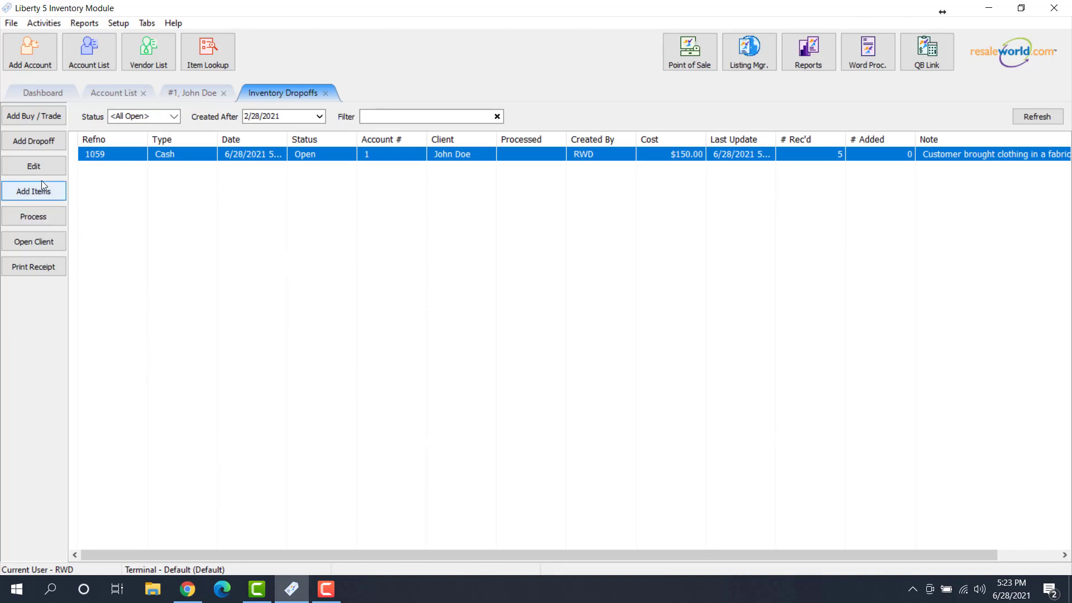
Process the $150.00 dropoff and open its pre-paid Add Items entry screen
{"action": "left_click", "coordinate": [32, 217]}
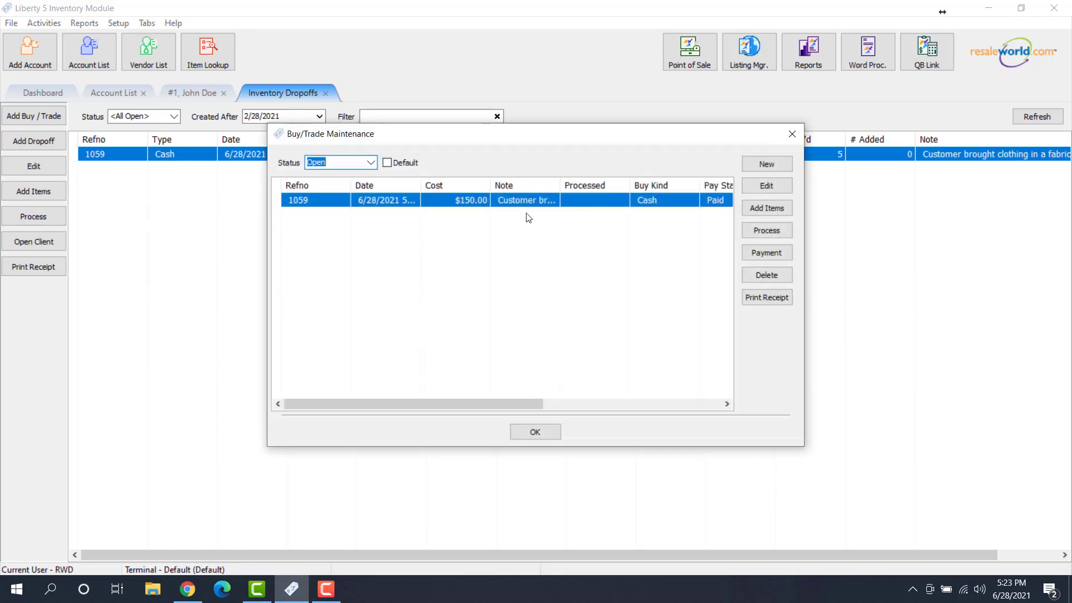
{"action": "left_click", "coordinate": [494, 206]}
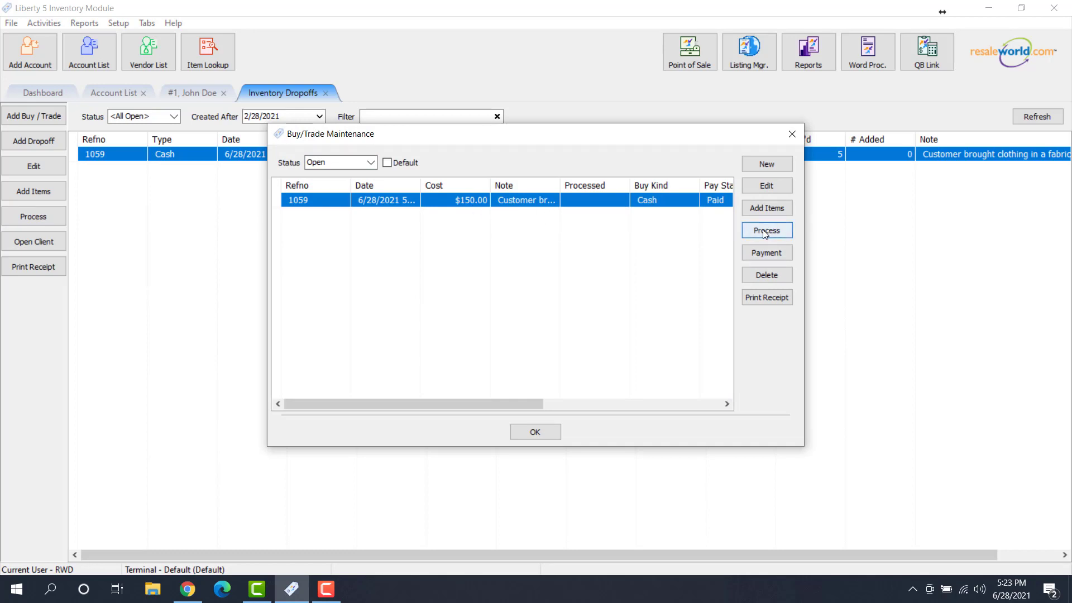
{"action": "left_click", "coordinate": [774, 207]}
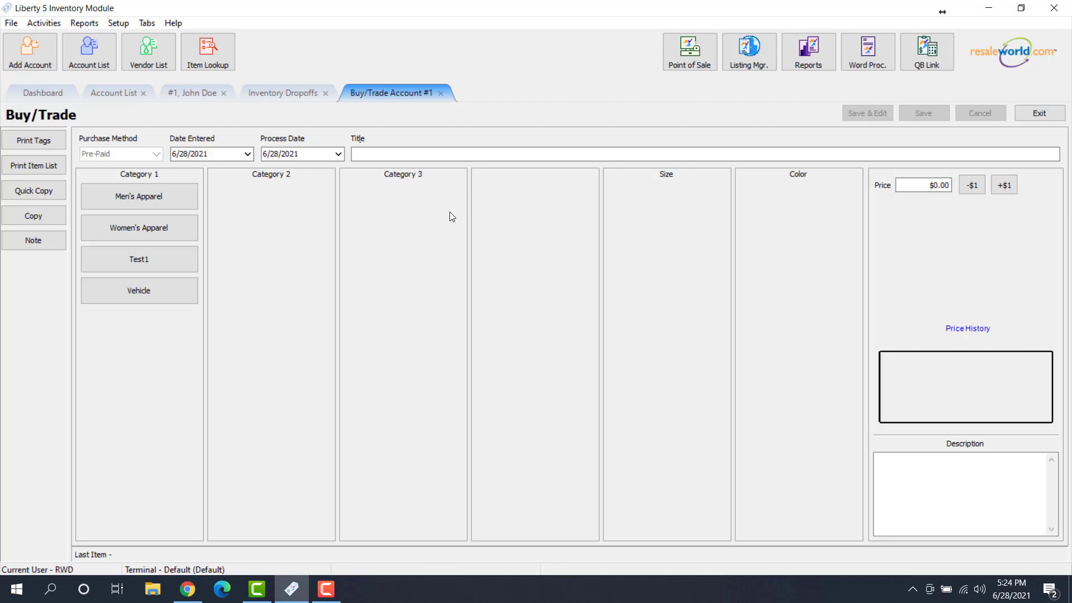
Save a Men's Apparel T-shirt (brand Test, 3XL/Tall, Beige) at $50.00 as item #62
{"action": "left_click", "coordinate": [162, 201]}
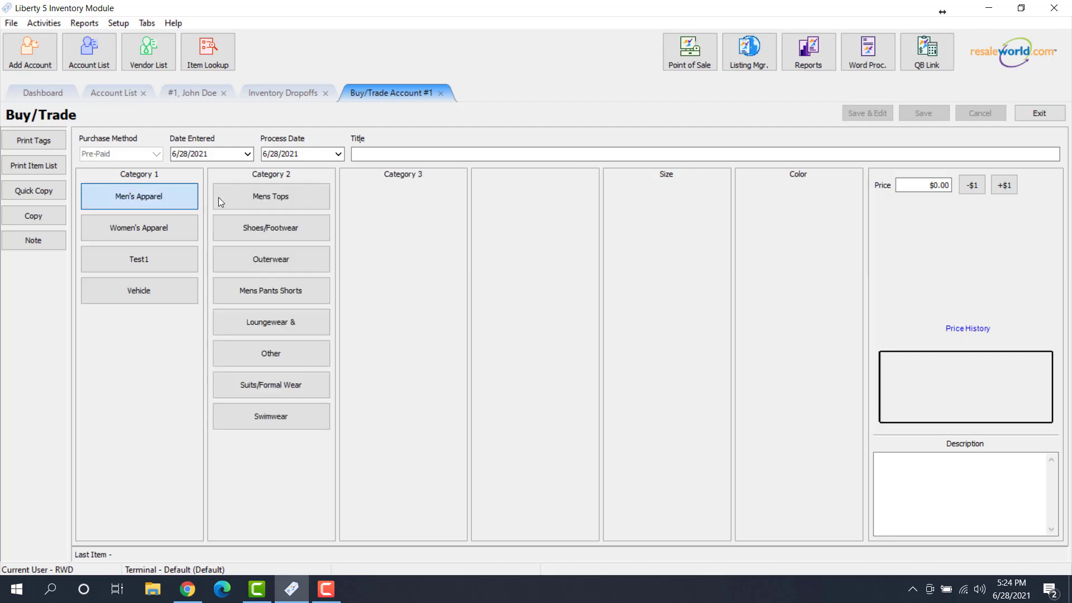
{"action": "left_click", "coordinate": [291, 207]}
{"action": "left_click", "coordinate": [410, 203]}
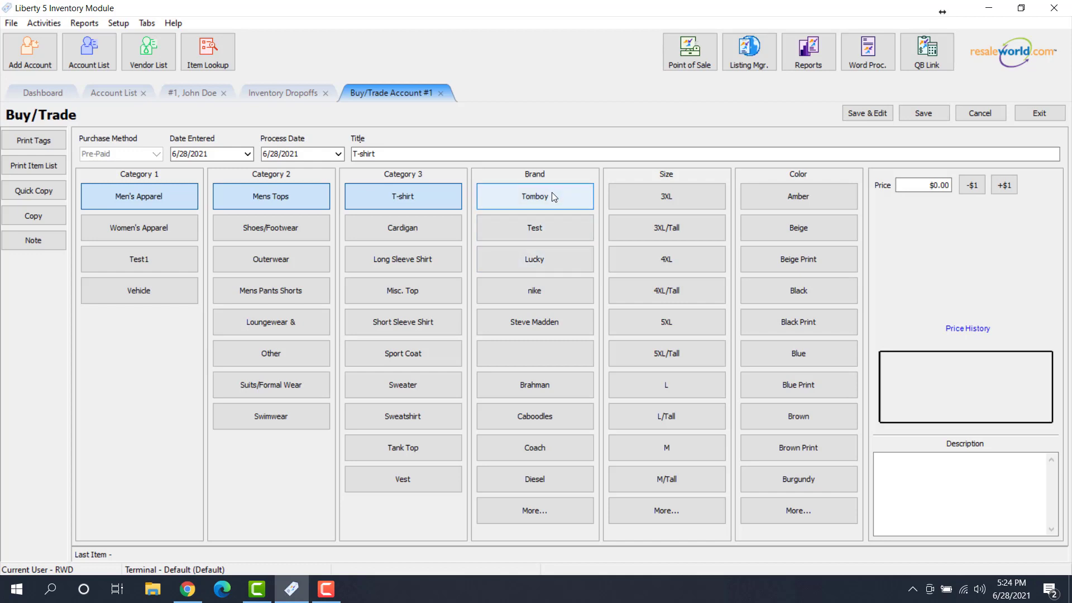
{"action": "left_click", "coordinate": [554, 224]}
{"action": "left_click", "coordinate": [652, 234]}
{"action": "left_click", "coordinate": [795, 229]}
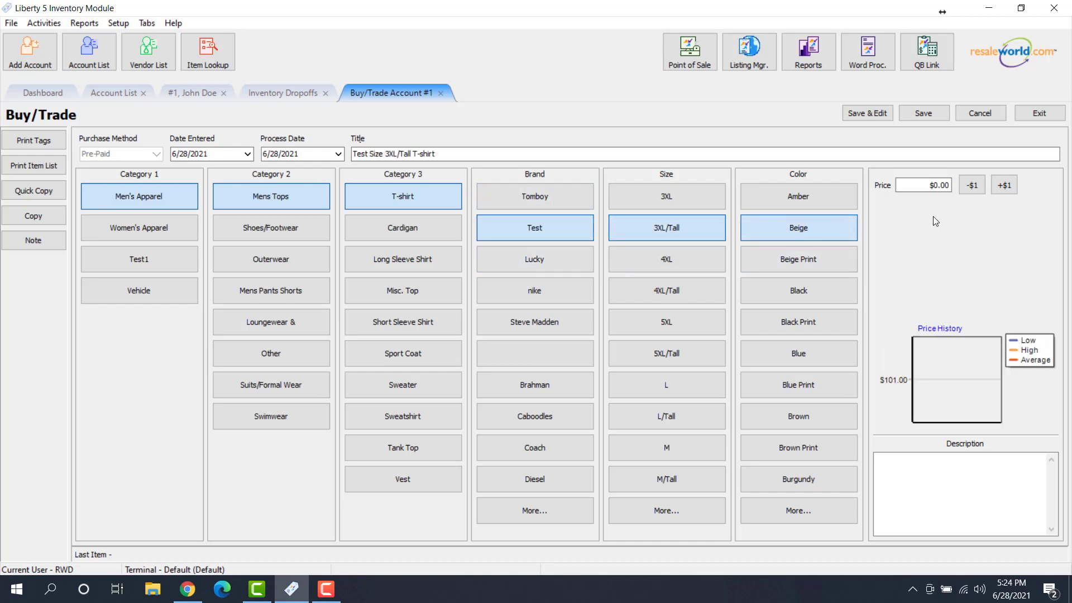
{"action": "left_click", "coordinate": [950, 185]}
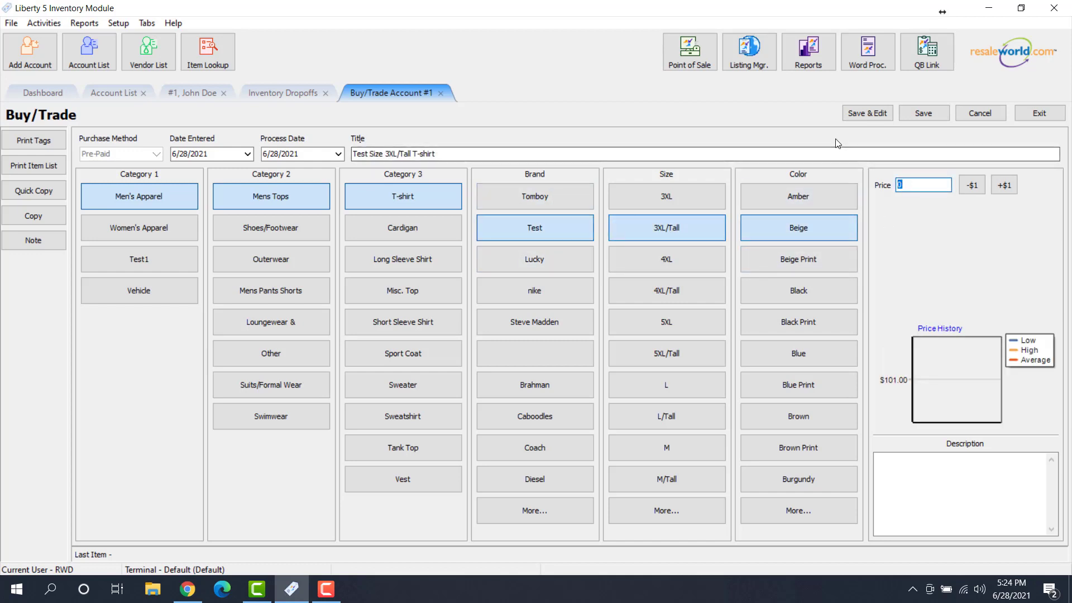
{"action": "left_click", "coordinate": [836, 157]}
{"action": "type", "text": "50"}
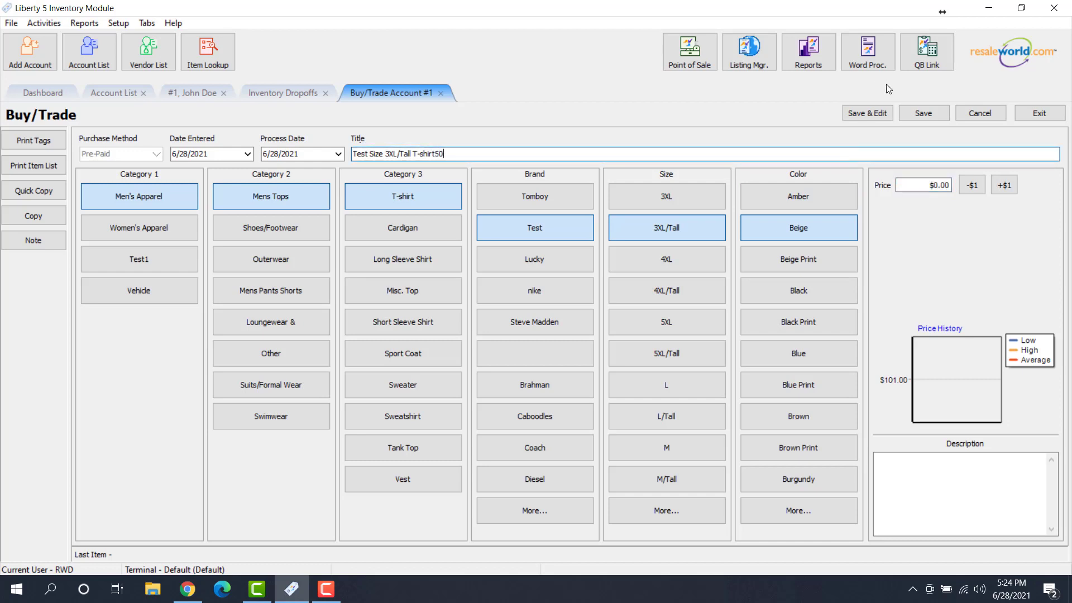
{"action": "key", "text": "BackSpace"}
{"action": "key", "text": "BackSpace"}
{"action": "key", "text": "Tab"}
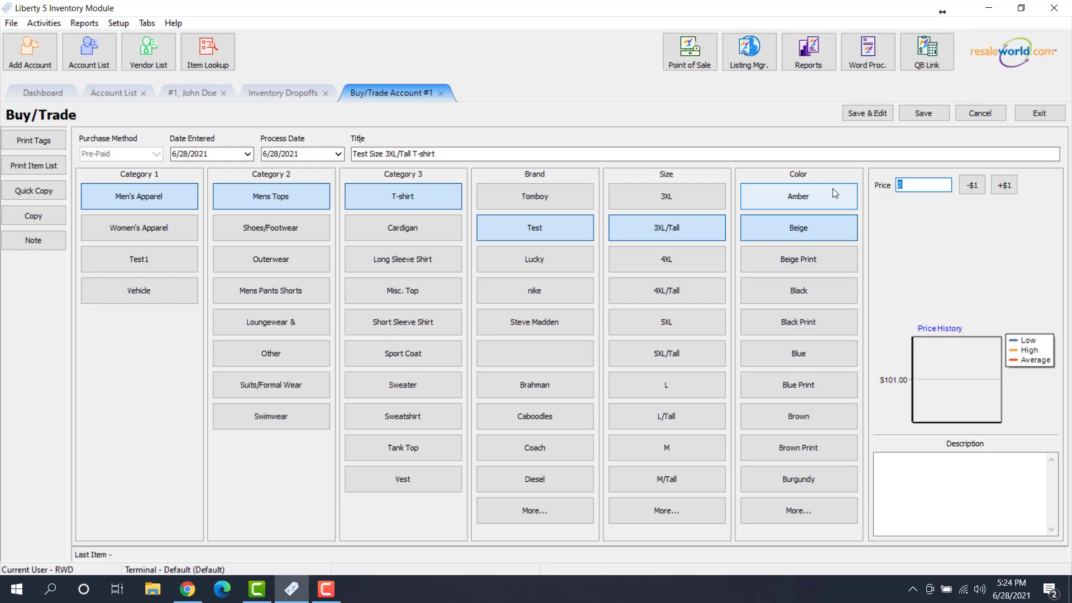
{"action": "type", "text": "50"}
{"action": "left_click", "coordinate": [925, 117]}
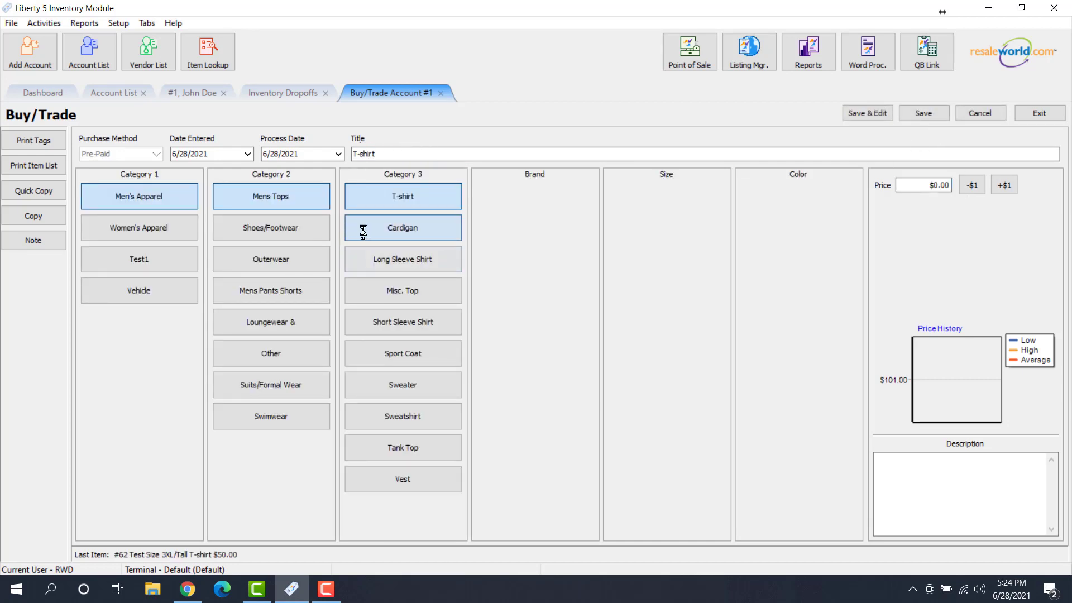
Add Clogs at $55 and Beige Print Coach Sneakers at $70, then finish item entry
{"action": "left_click", "coordinate": [319, 233]}
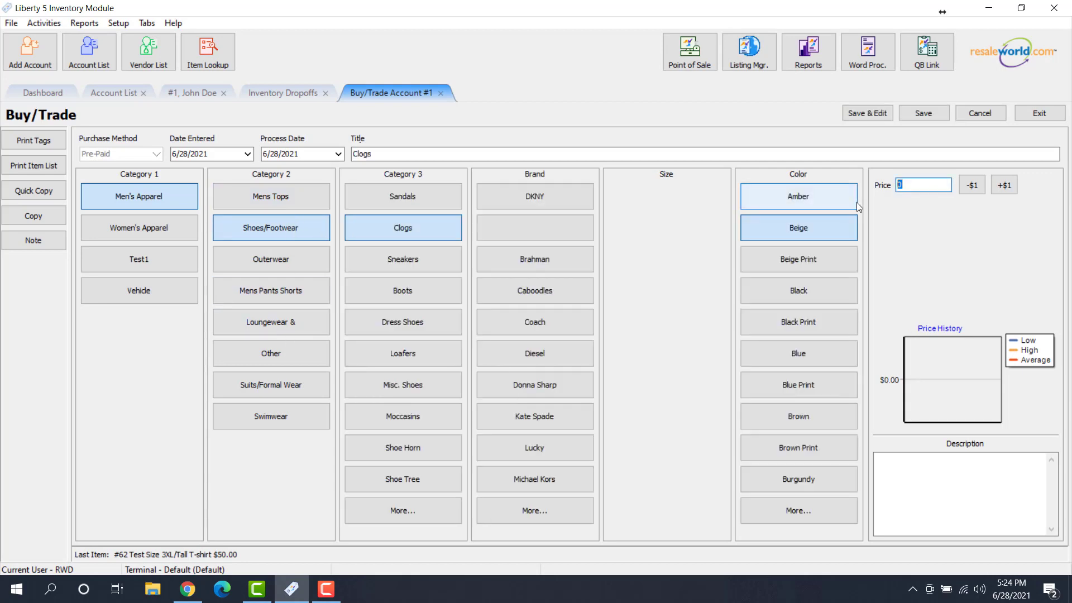
{"action": "type", "text": "55"}
{"action": "key", "text": "Return"}
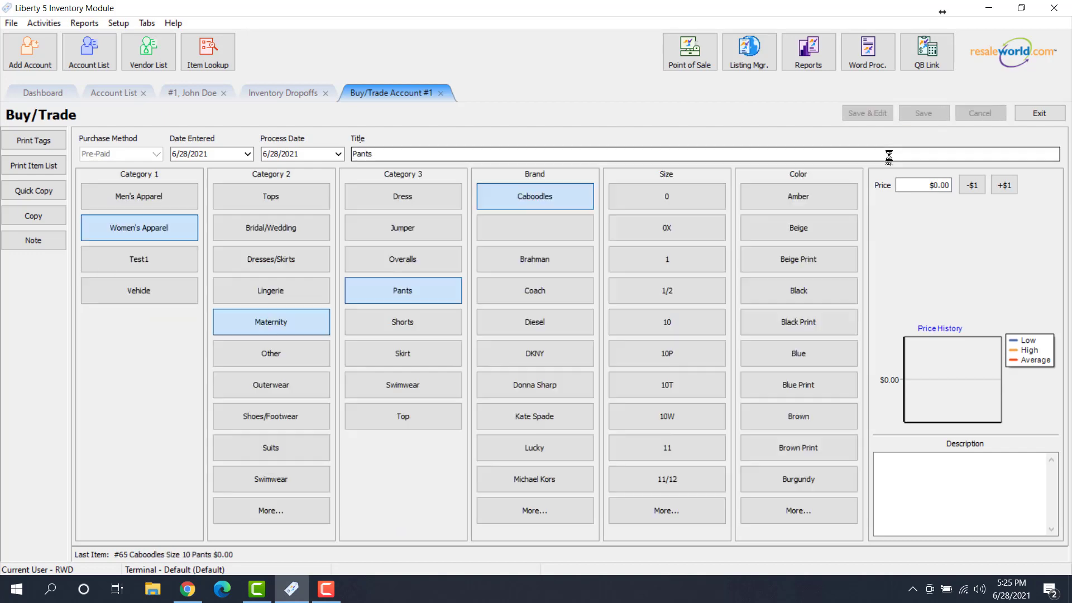
{"action": "left_click", "coordinate": [534, 322]}
{"action": "left_click", "coordinate": [798, 259]}
{"action": "type", "text": "7"}
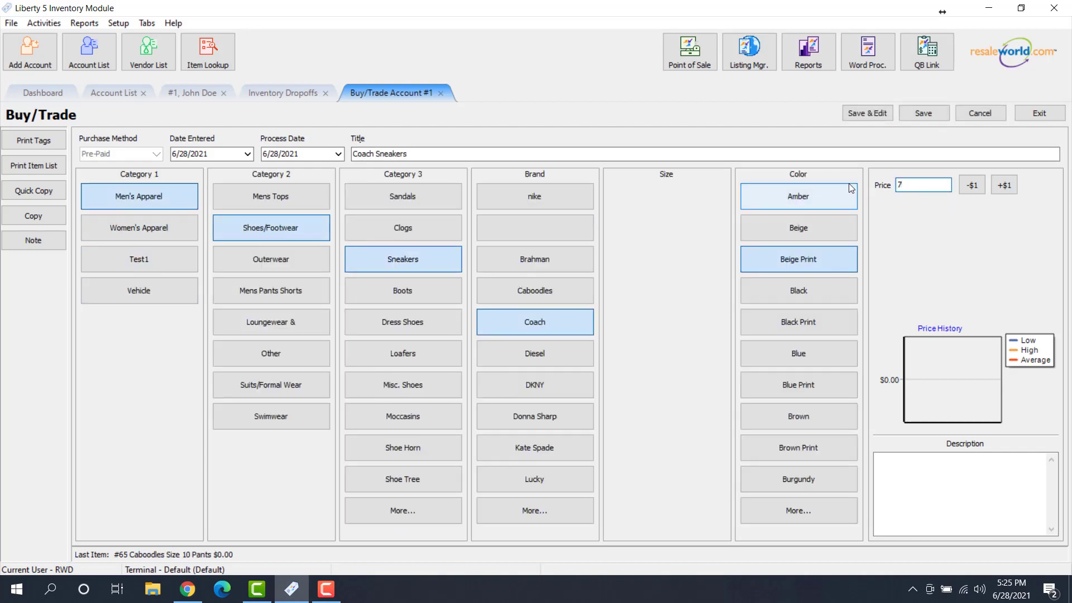
{"action": "type", "text": "0"}
{"action": "left_click", "coordinate": [929, 117]}
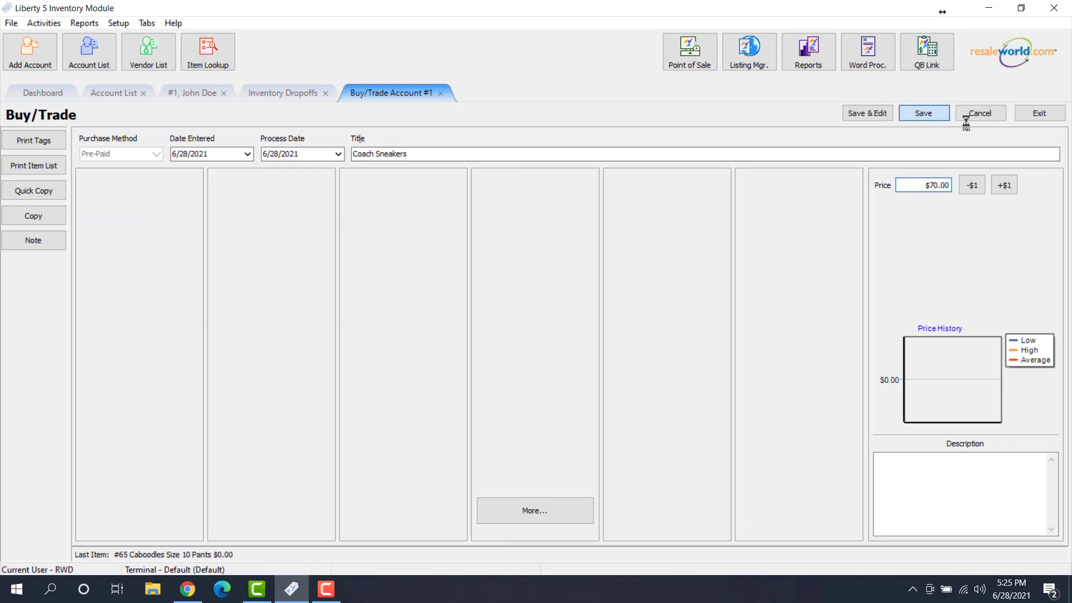
{"action": "left_click", "coordinate": [1036, 113]}
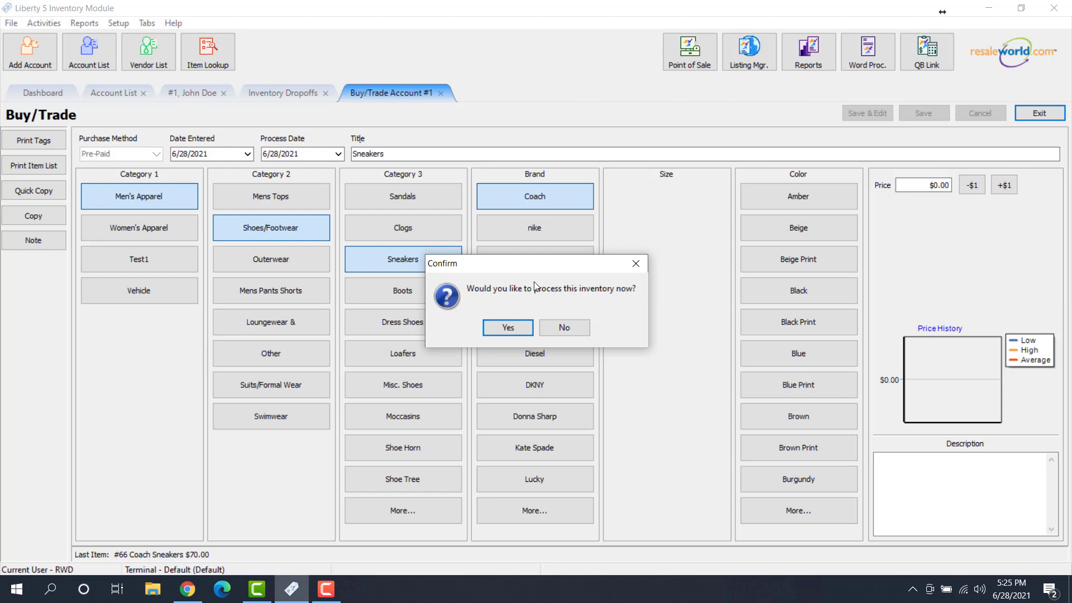
Process the inventory now, filter dropoffs to Closed, select the $150.00 cash dropoff, and return to Account List
{"action": "left_click_drag", "start_coordinate": [522, 266], "coordinate": [589, 193]}
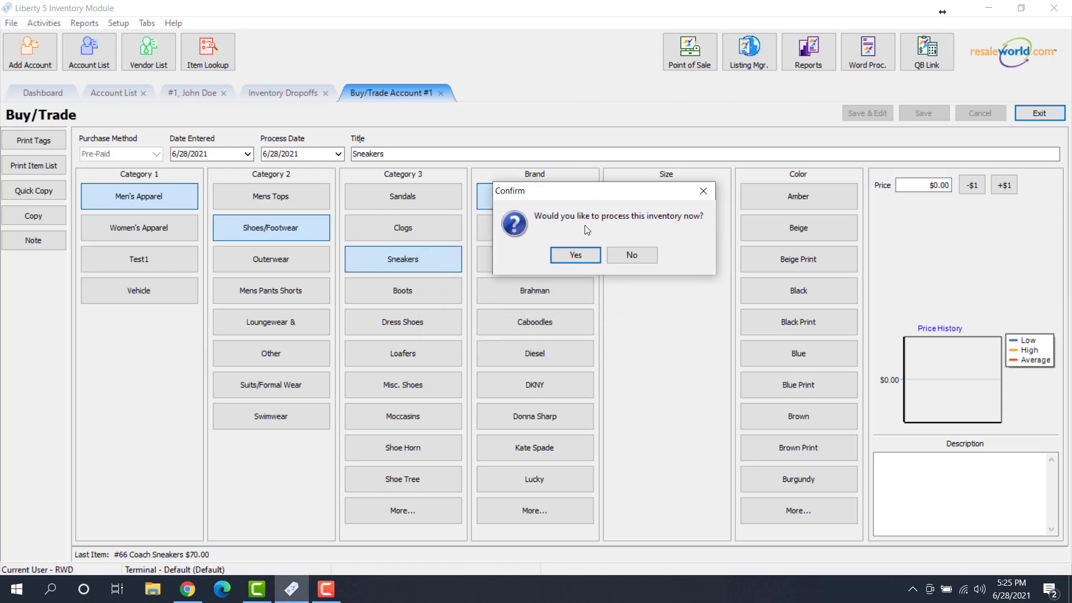
{"action": "left_click", "coordinate": [571, 257]}
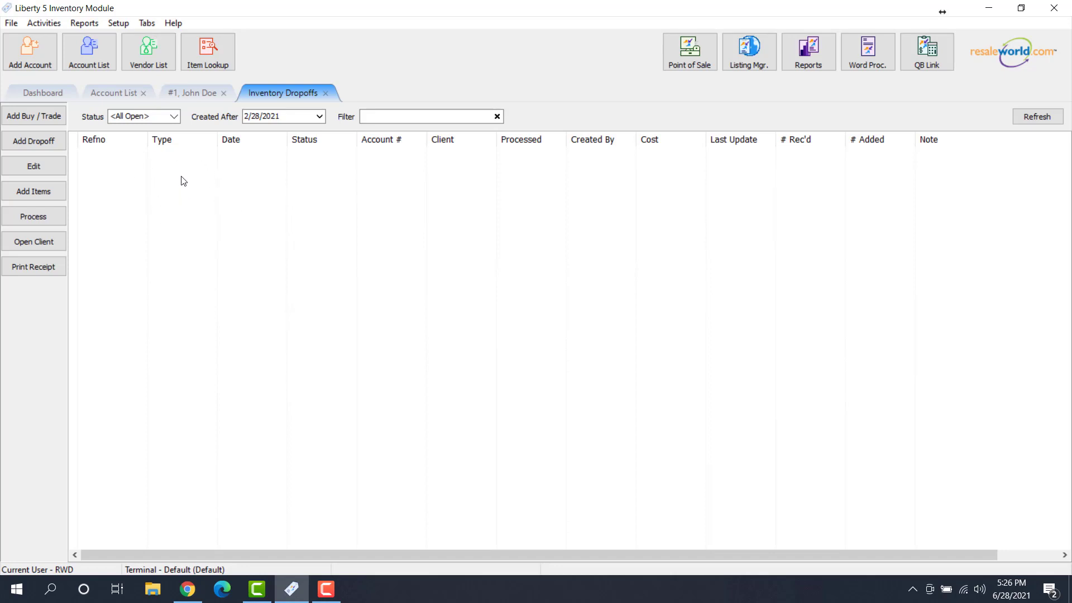
{"action": "left_click", "coordinate": [175, 116]}
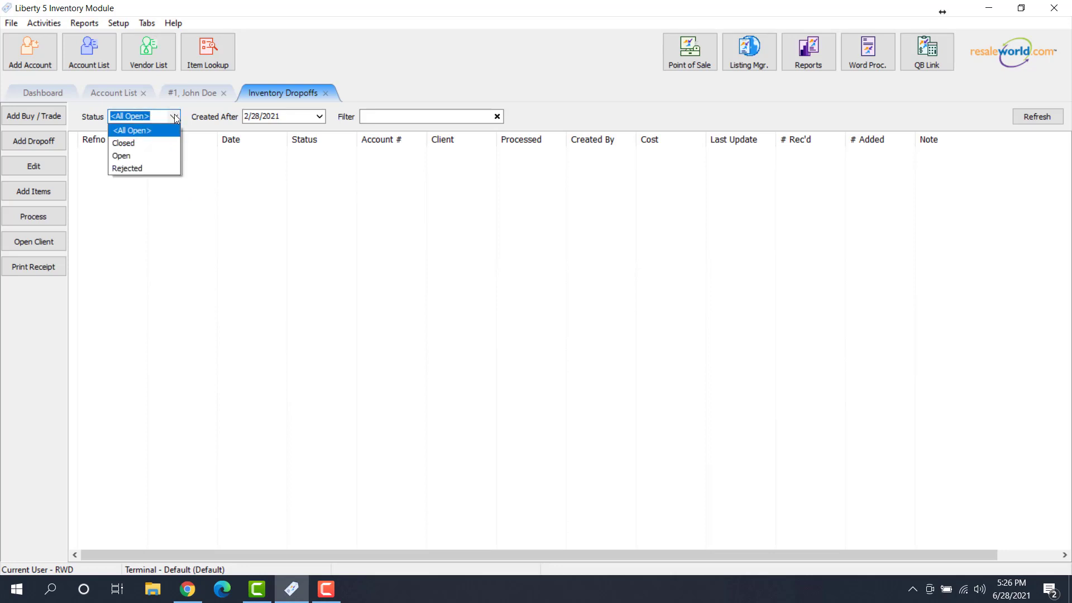
{"action": "left_click", "coordinate": [127, 144]}
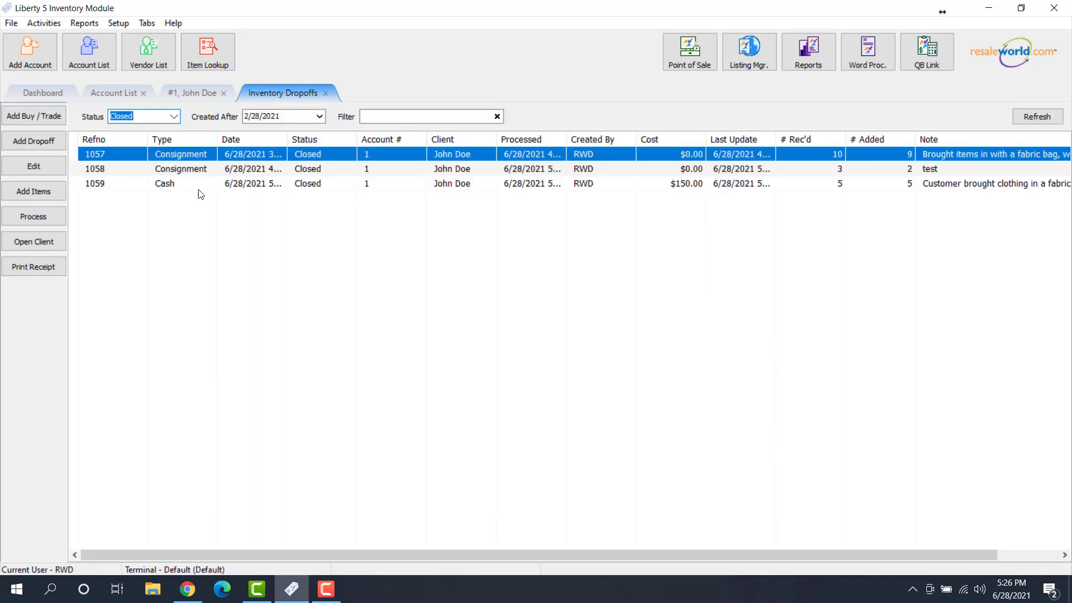
{"action": "left_click", "coordinate": [209, 186]}
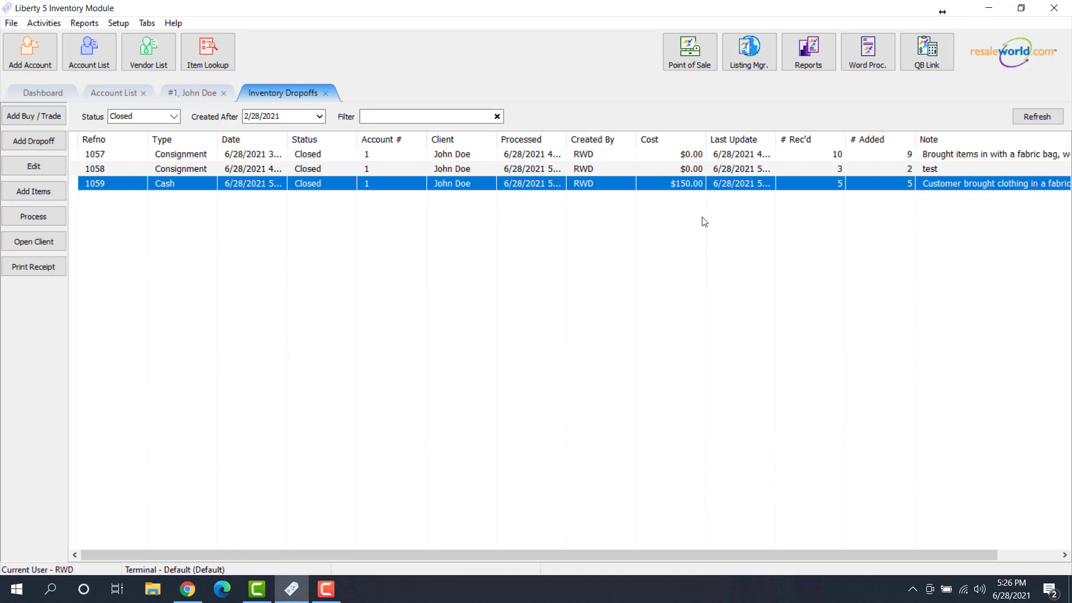
{"action": "left_click", "coordinate": [129, 94]}
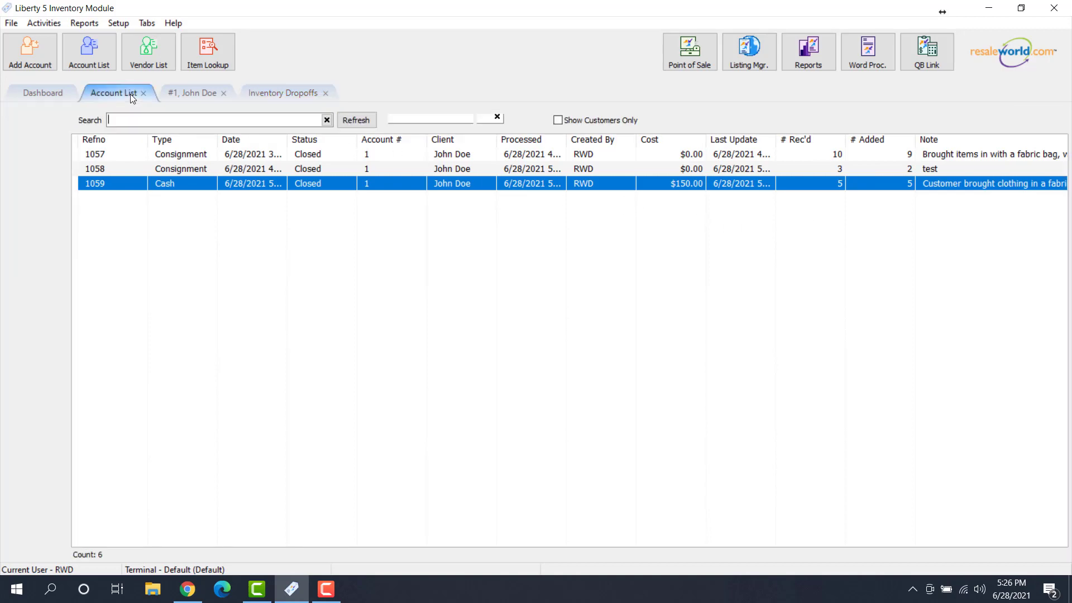
Open the customer's account, refresh it, and review item costs like Coach Sneakers $70.00 costing $44.68
{"action": "double_click", "coordinate": [199, 162]}
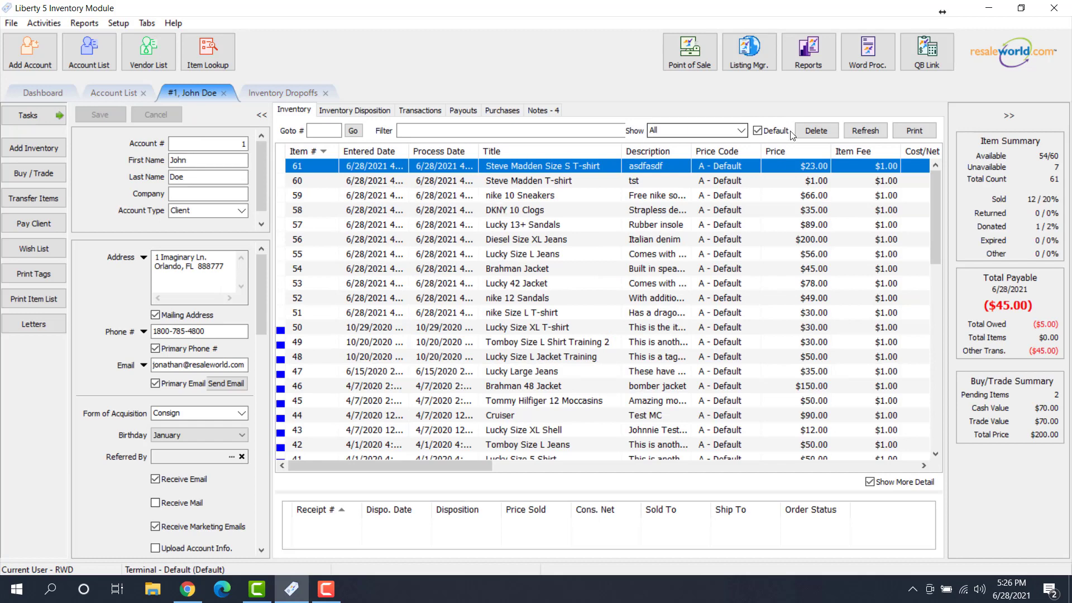
{"action": "left_click", "coordinate": [865, 130]}
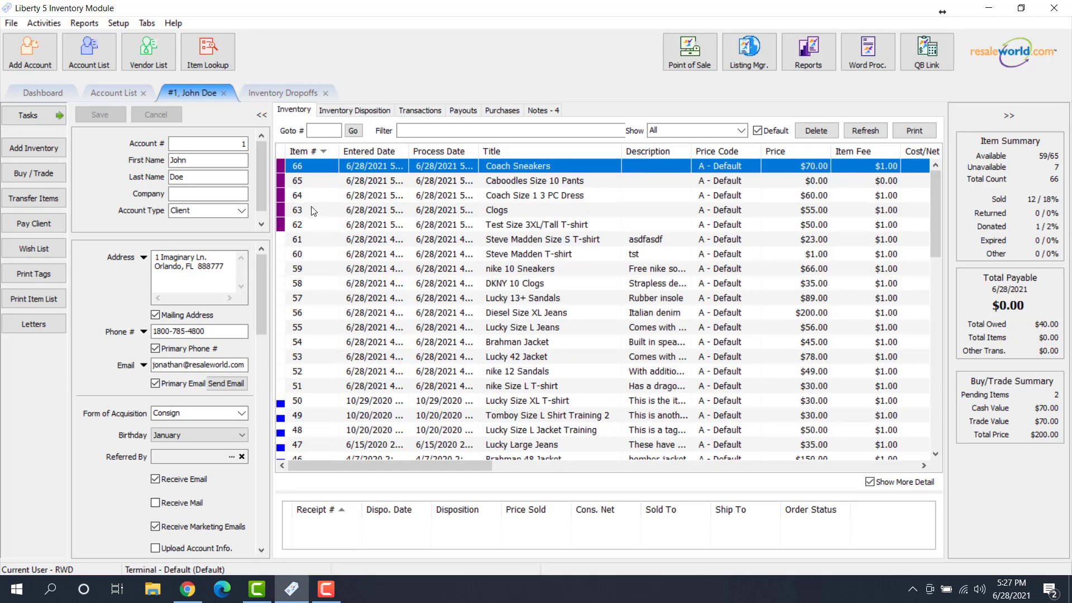
{"action": "mouse_move", "coordinate": [281, 205]}
{"action": "key", "text": "Down"}
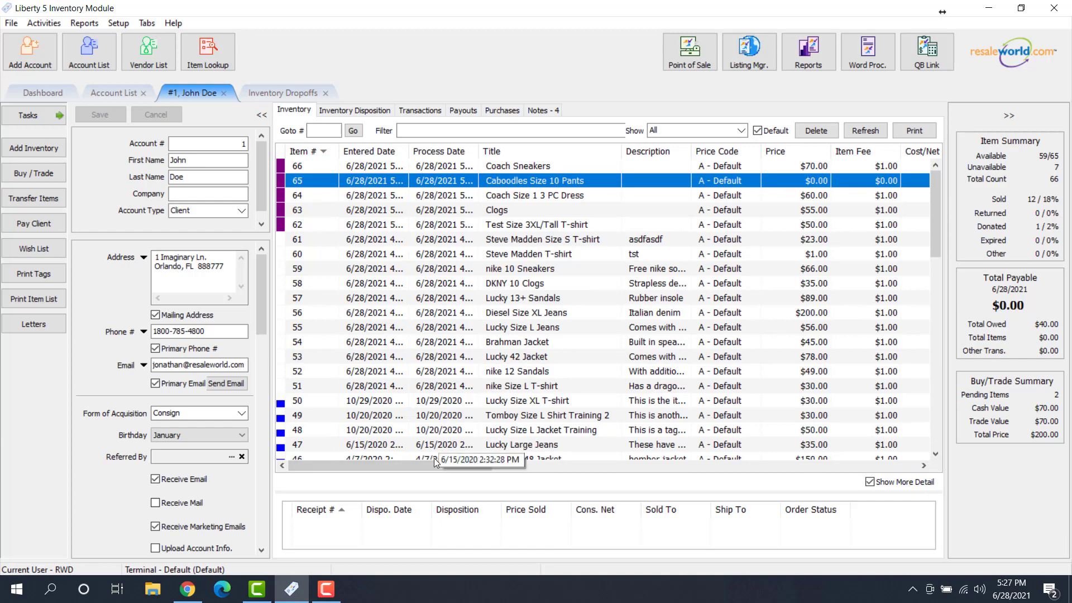
{"action": "left_click_drag", "start_coordinate": [433, 460], "coordinate": [500, 454]}
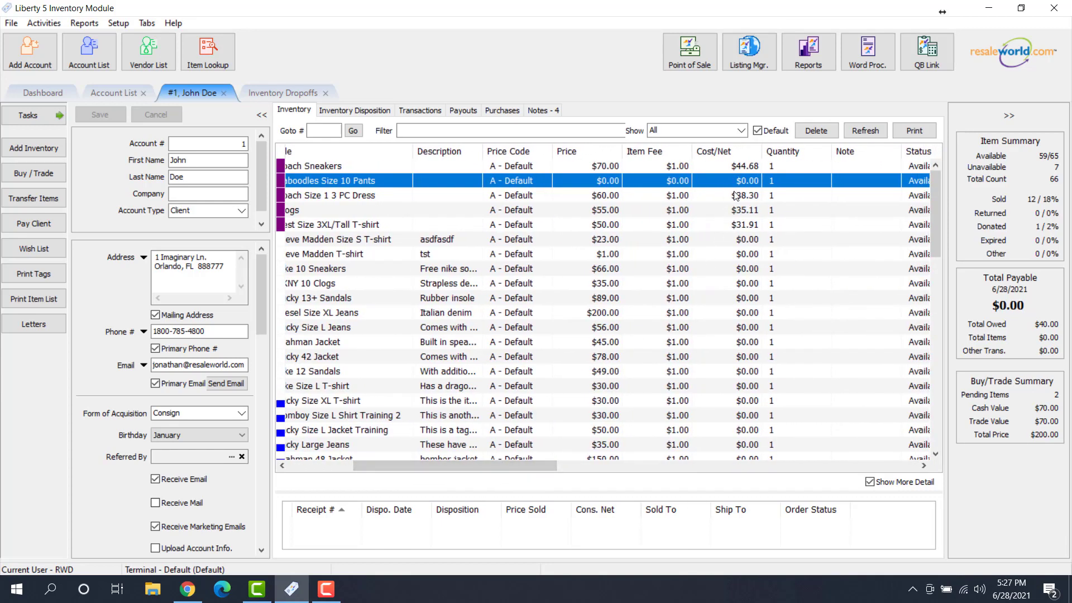
{"action": "left_click", "coordinate": [743, 169]}
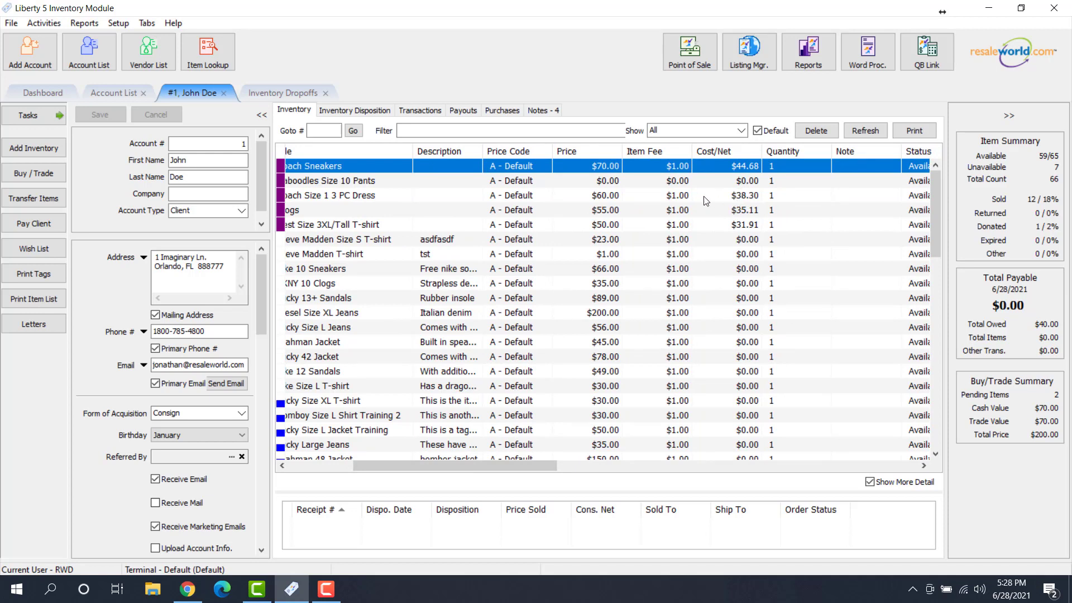
{"action": "left_click", "coordinate": [625, 185]}
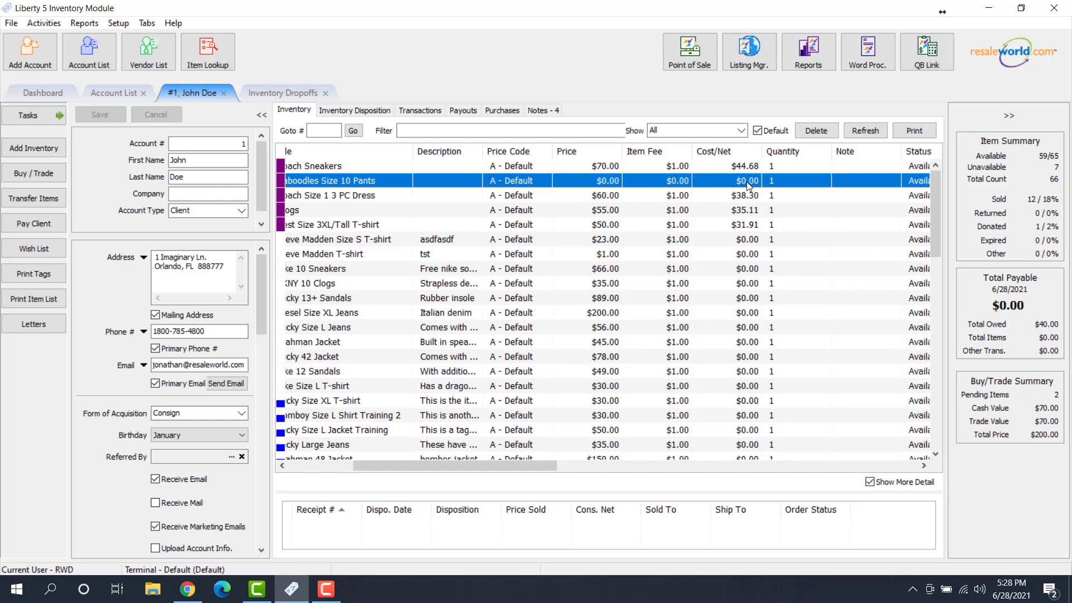
{"action": "left_click_drag", "start_coordinate": [730, 169], "coordinate": [560, 192]}
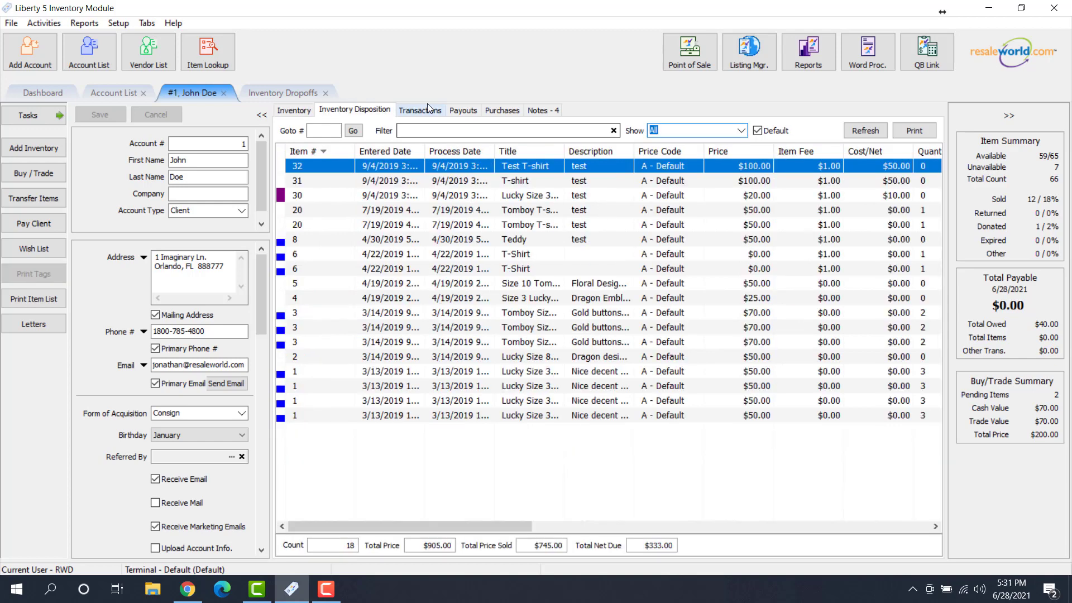
Refresh the account's payouts and inspect the $105.00 check payout: $150.00 item buy, less $43.00 and $2.00
{"action": "left_click", "coordinate": [428, 108]}
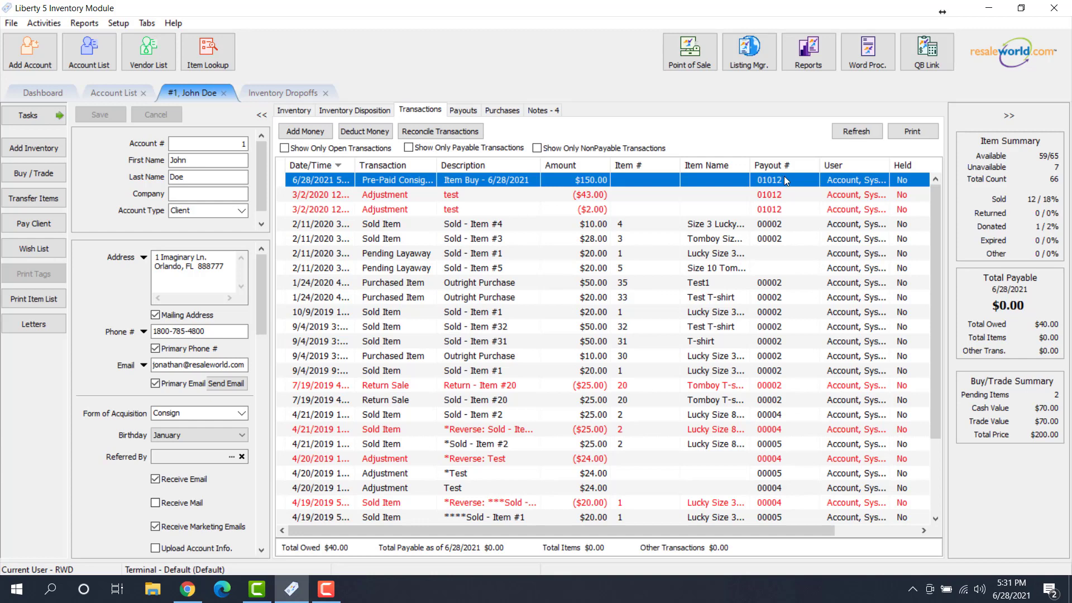
{"action": "left_click", "coordinate": [463, 111]}
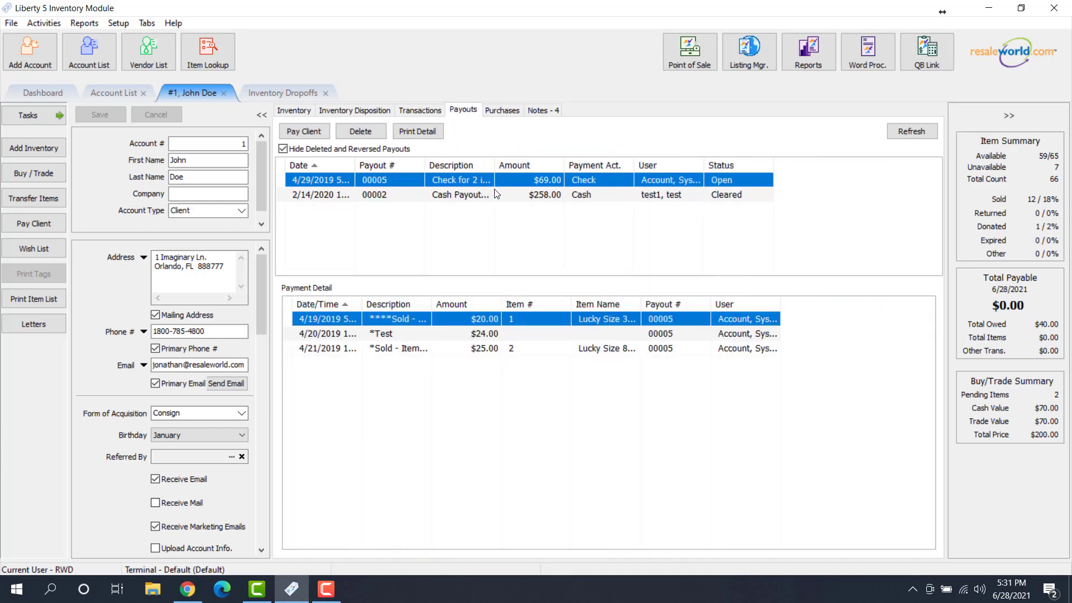
{"action": "left_click", "coordinate": [906, 132]}
{"action": "left_click", "coordinate": [475, 210]}
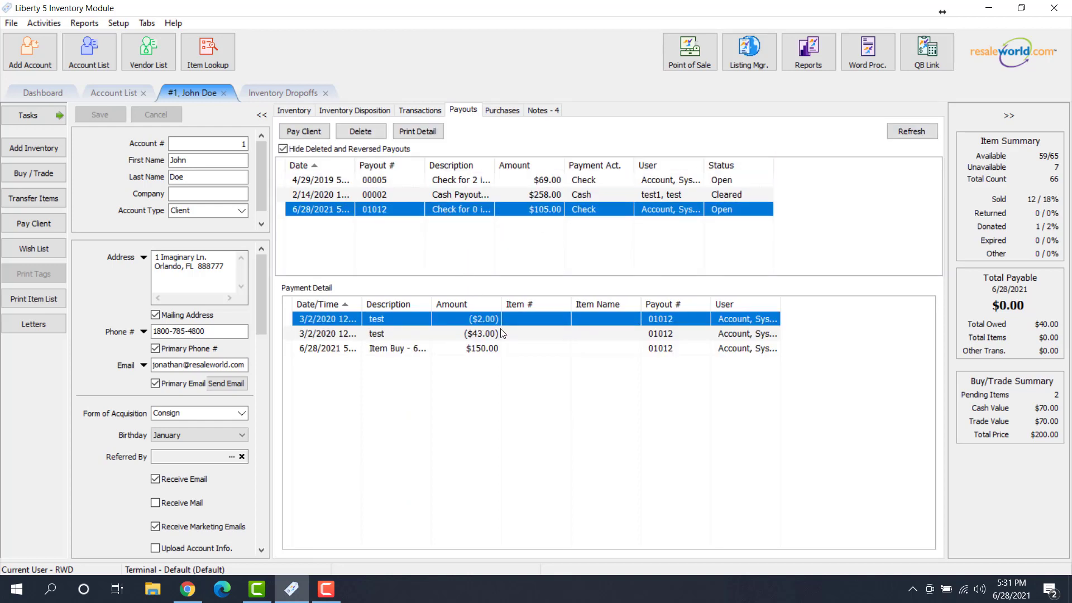
{"action": "left_click", "coordinate": [494, 349]}
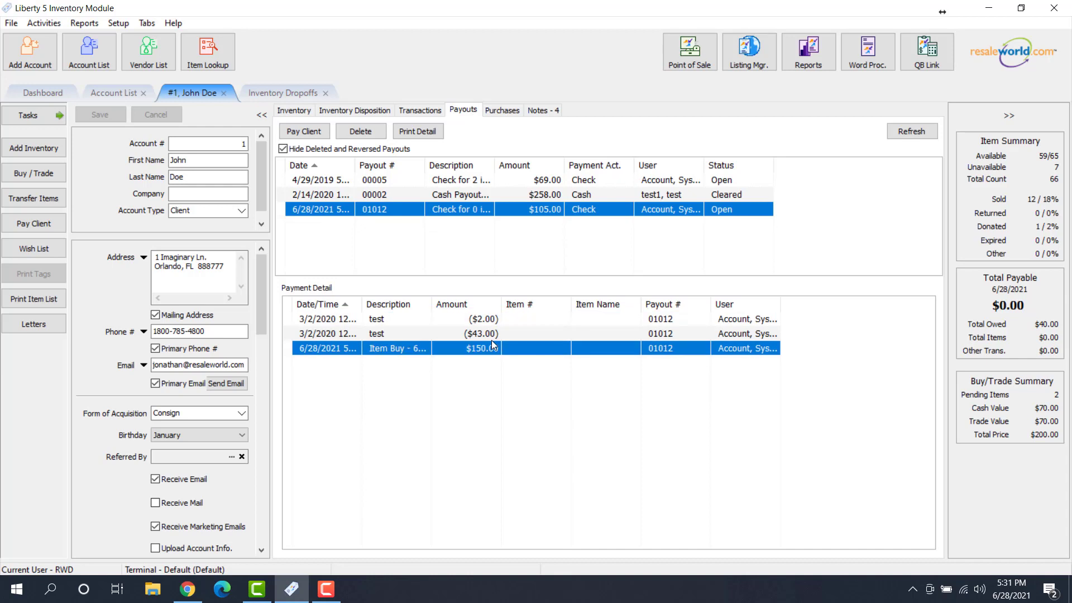
{"action": "left_click", "coordinate": [493, 334]}
{"action": "left_click", "coordinate": [493, 321]}
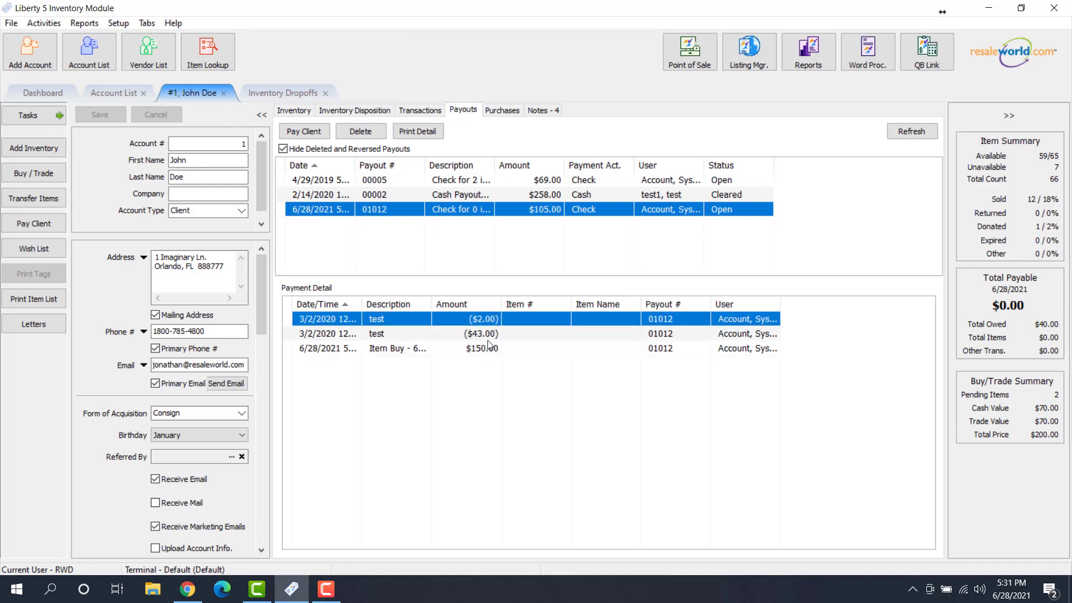